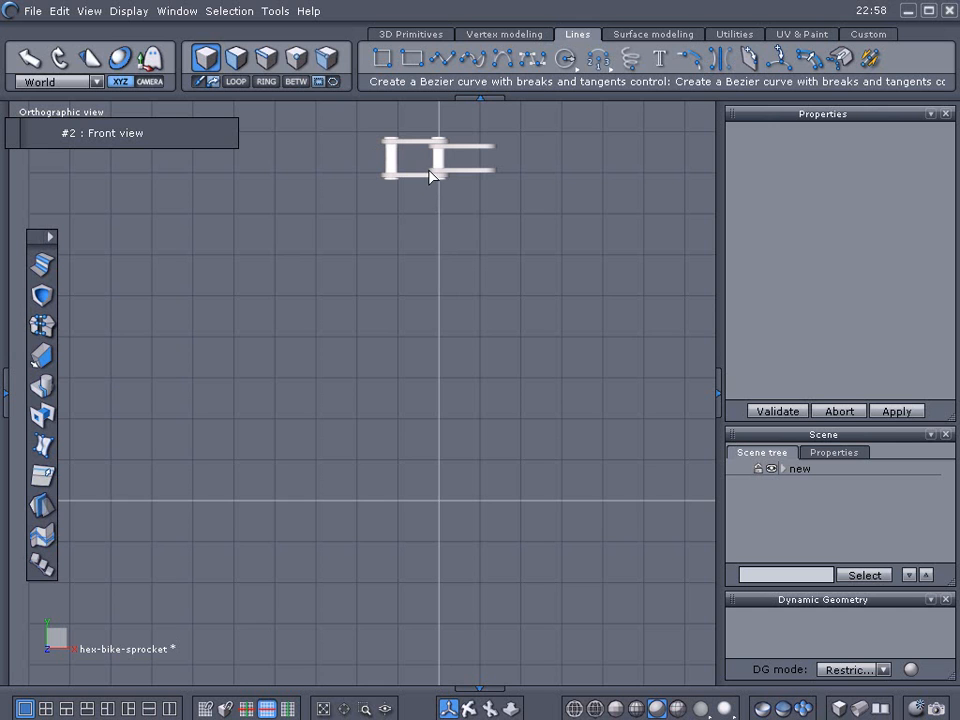
Draw a centre-based circle about 73 units across around the grid's axis intersection with 18 points
{"action": "left_click", "coordinate": [564, 58]}
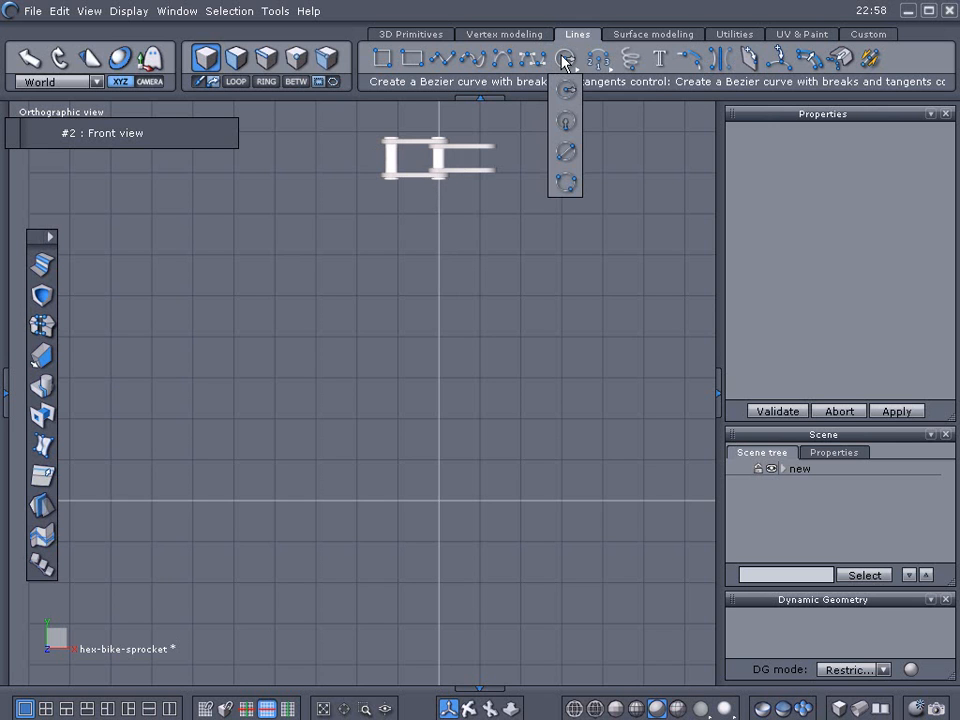
{"action": "left_click", "coordinate": [564, 92]}
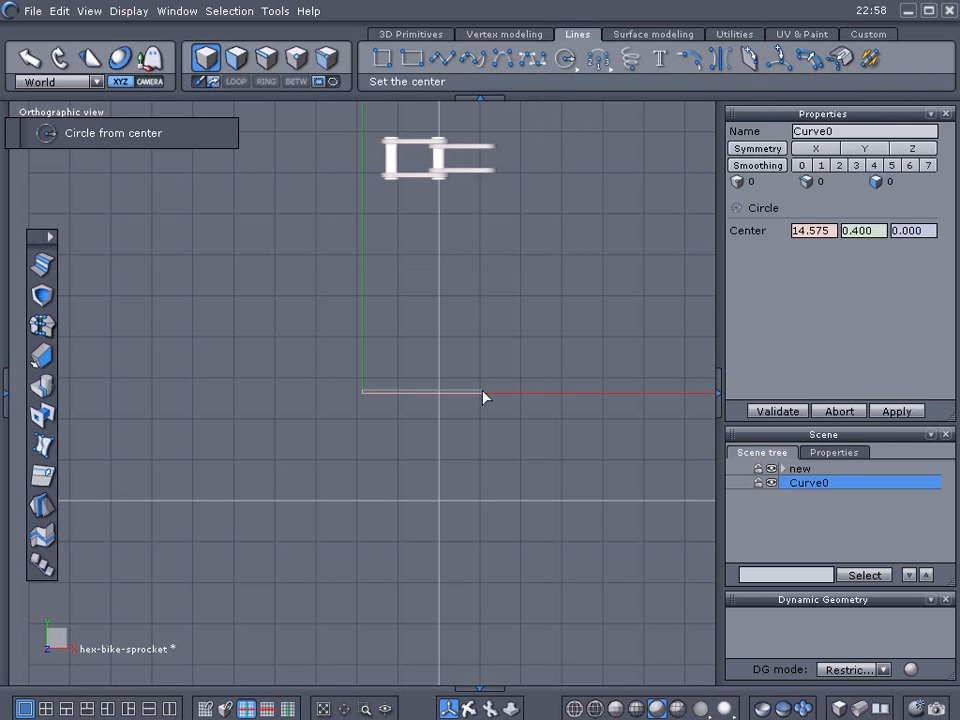
{"action": "left_click", "coordinate": [439, 501]}
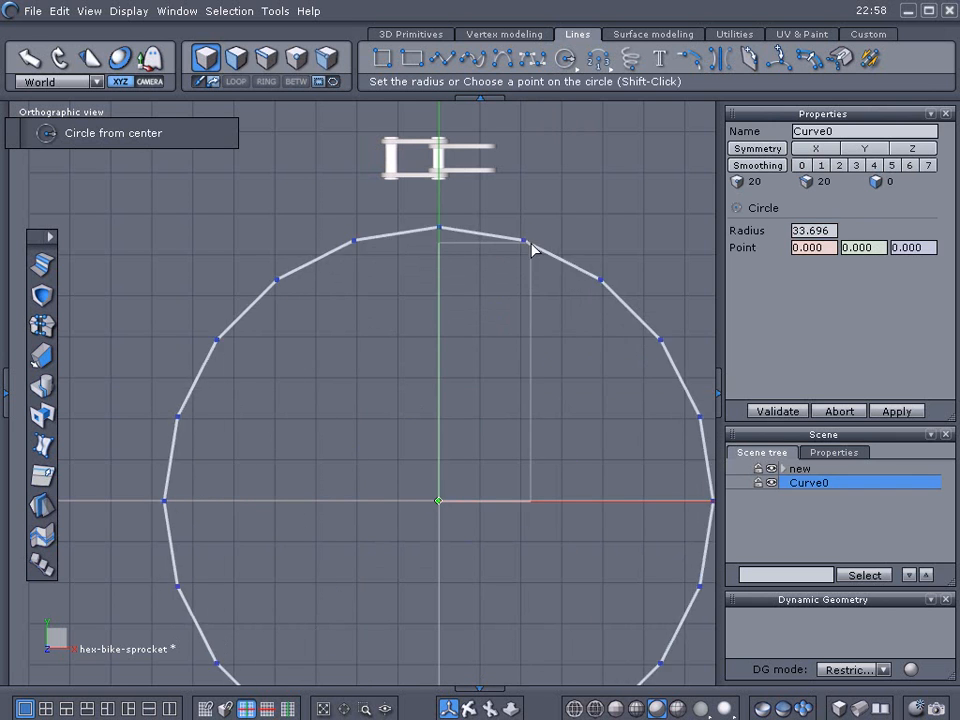
{"action": "left_click", "coordinate": [535, 222]}
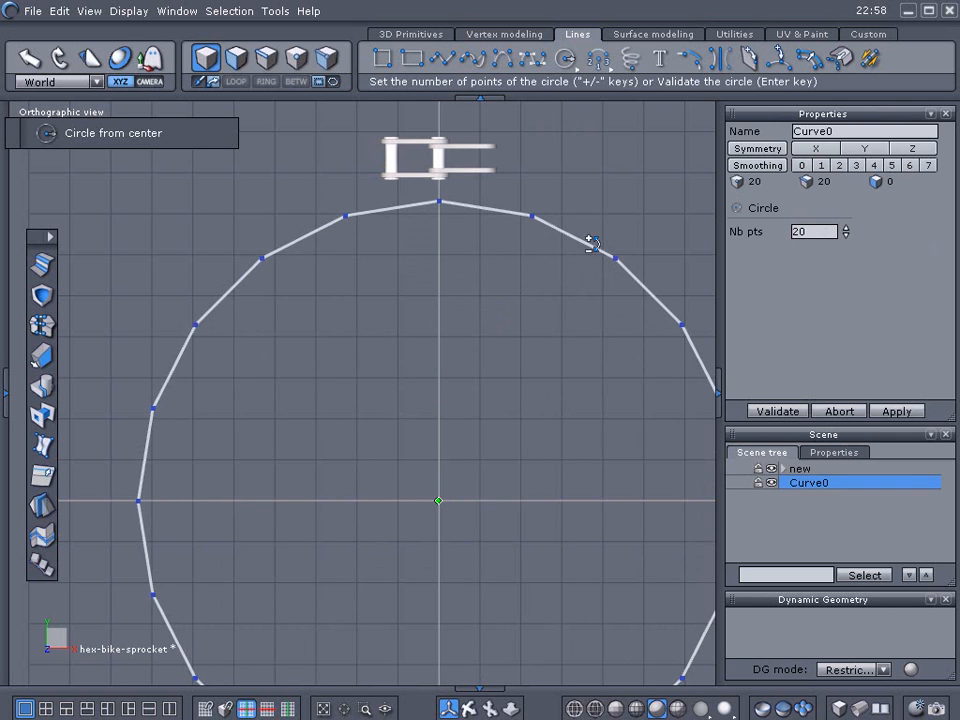
{"action": "left_click", "coordinate": [845, 236]}
{"action": "left_click", "coordinate": [843, 238]}
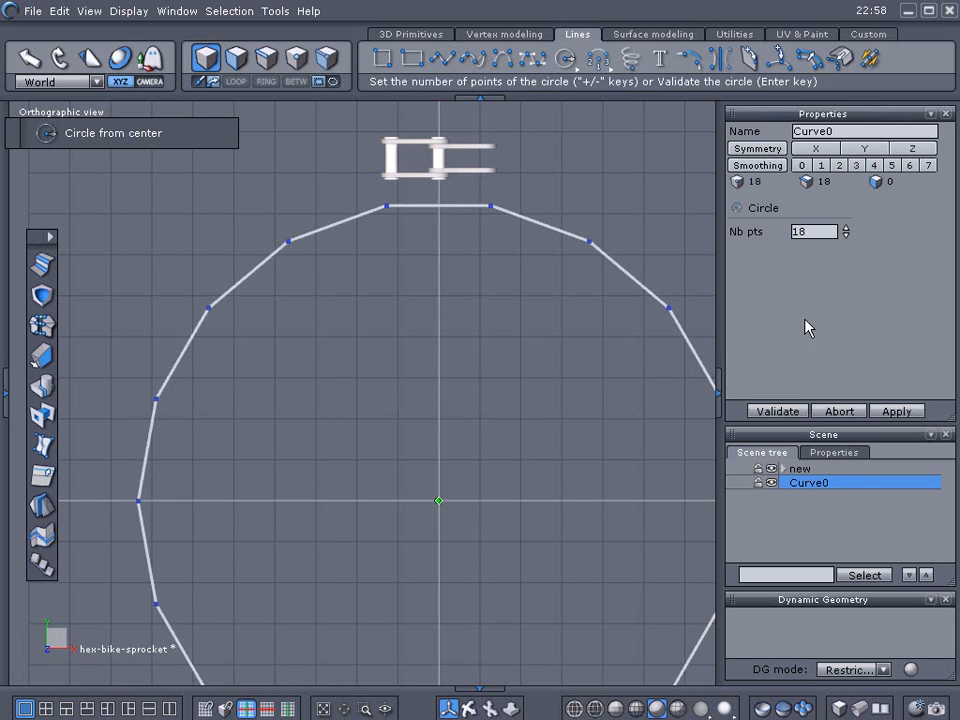
{"action": "left_click", "coordinate": [778, 411]}
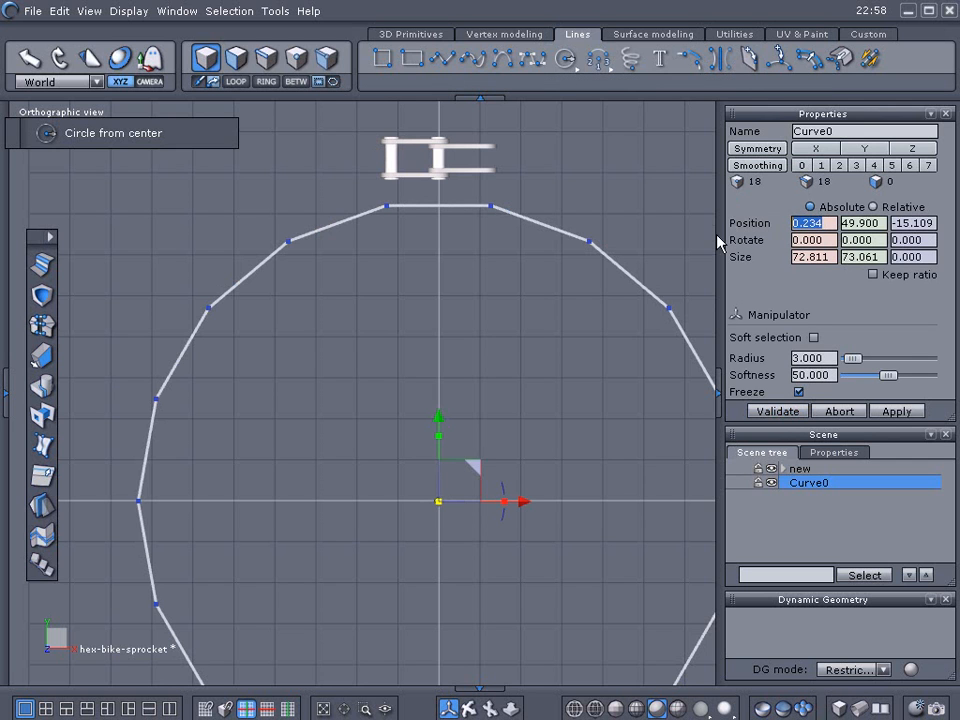
Set the 18-point circle's absolute position to X 0, Y 50, Z 0
{"action": "key", "text": "BackSpace"}
{"action": "left_click_drag", "start_coordinate": [933, 223], "coordinate": [812, 223]}
{"action": "key", "text": "BackSpace"}
{"action": "type", "text": "50"}
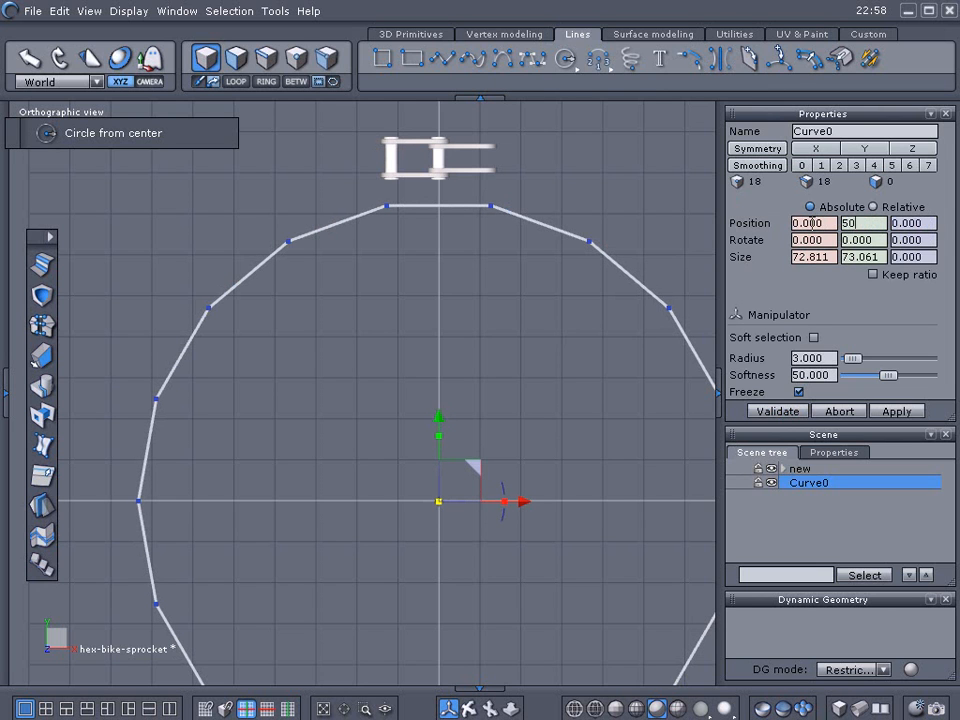
{"action": "key", "text": "Return"}
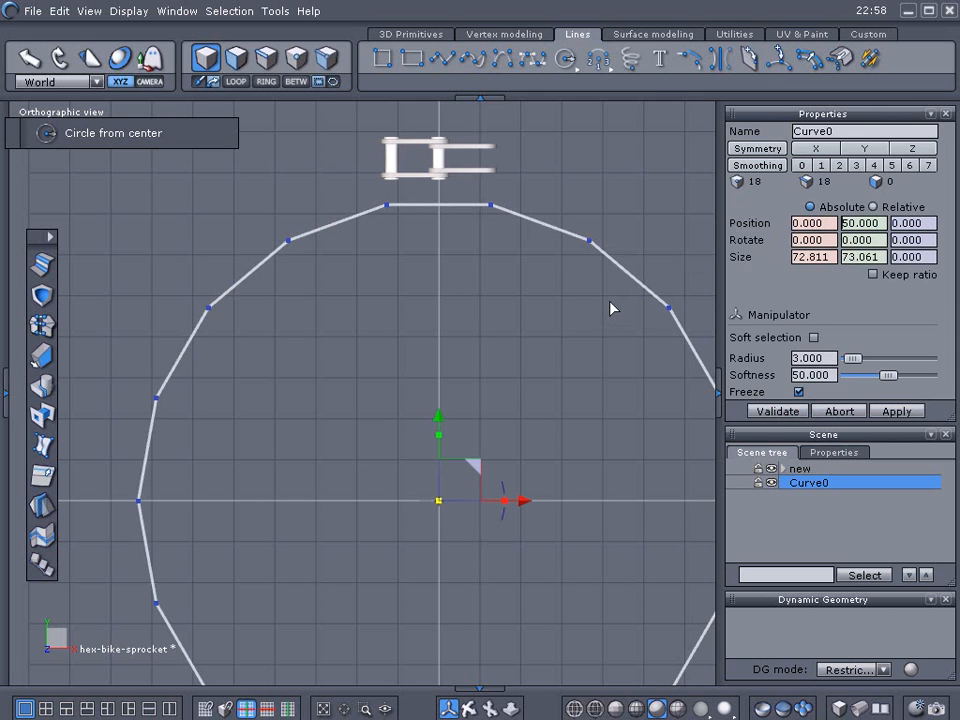
Select the chain link and examine its placement relative to the circle in front and angled views
{"action": "scroll", "coordinate": [612, 309], "scroll_direction": "down", "scroll_amount": 2}
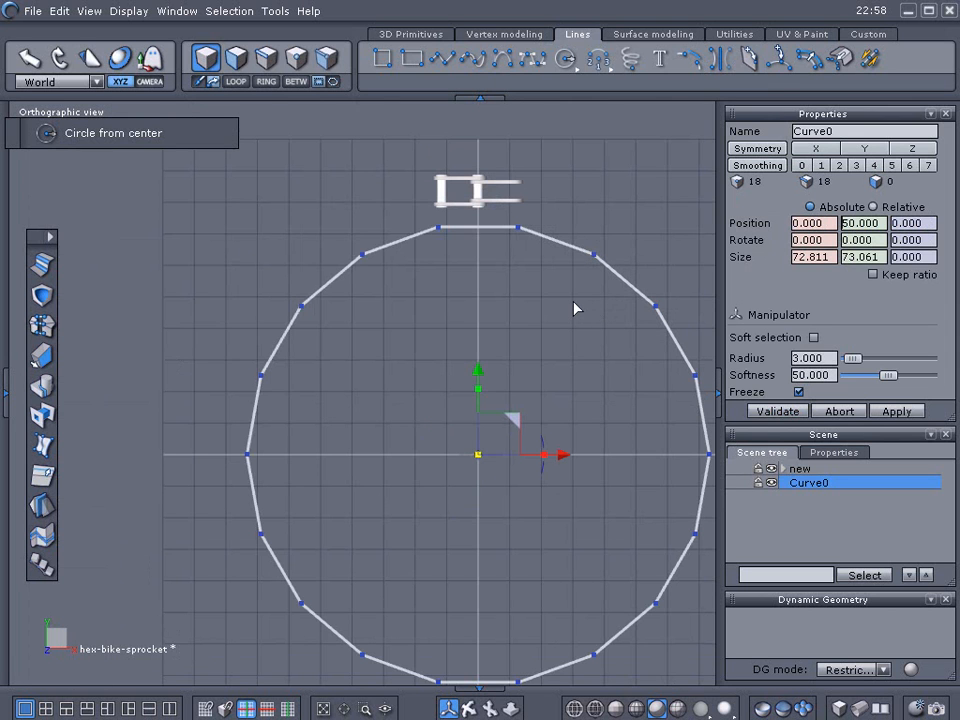
{"action": "scroll", "coordinate": [575, 308], "scroll_direction": "up", "scroll_amount": 2}
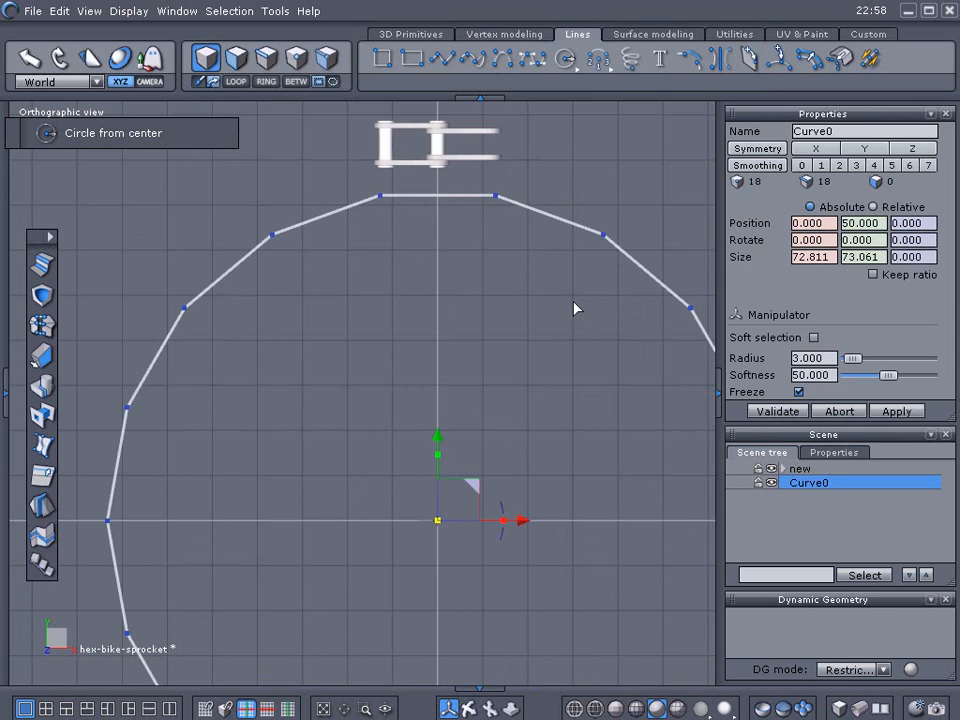
{"action": "scroll", "coordinate": [512, 294], "scroll_direction": "up", "scroll_amount": 3}
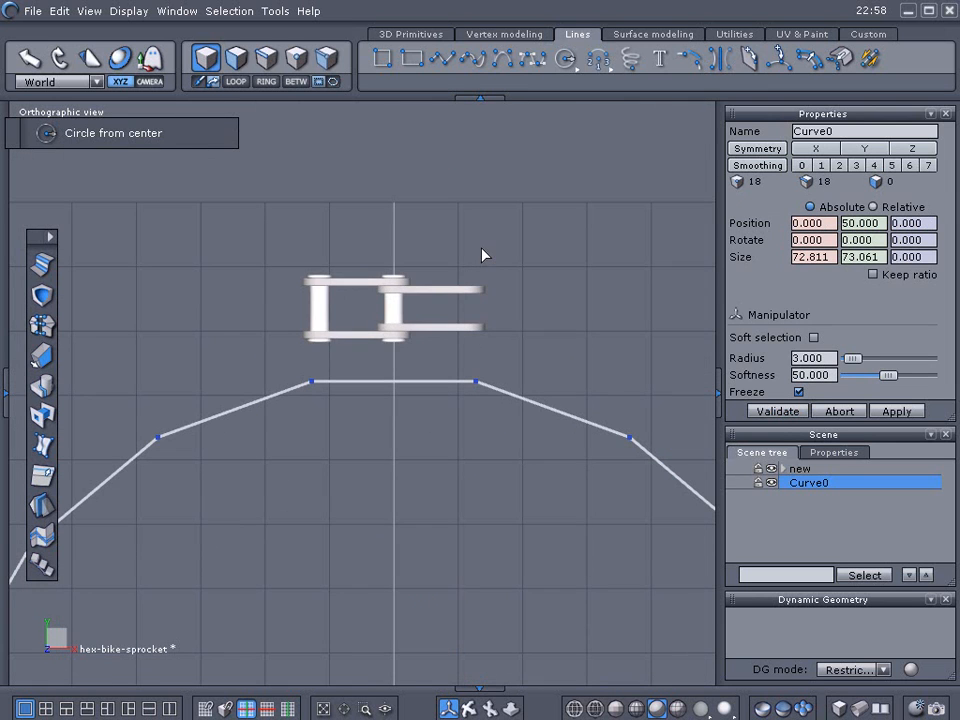
{"action": "left_click", "coordinate": [405, 316]}
{"action": "mouse_move", "coordinate": [397, 226]}
{"action": "left_mouse_down"}
{"action": "mouse_move", "coordinate": [397, 283]}
{"action": "mouse_move", "coordinate": [392, 221]}
{"action": "left_mouse_up"}
{"action": "scroll", "coordinate": [333, 403], "scroll_direction": "up", "scroll_amount": 2}
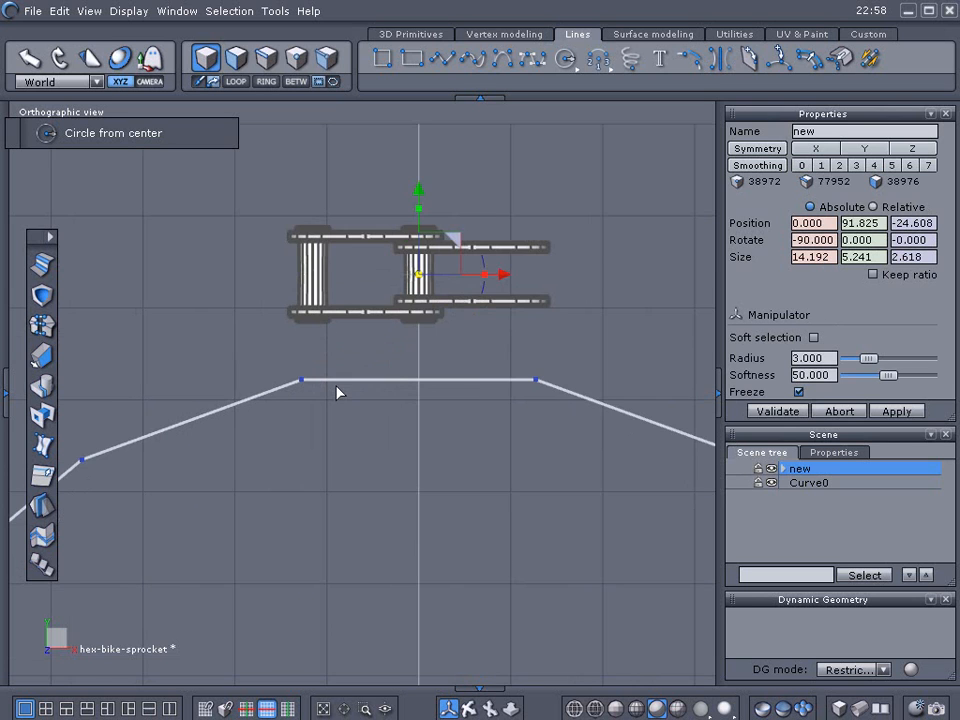
{"action": "scroll", "coordinate": [412, 388], "scroll_direction": "down", "scroll_amount": 3}
{"action": "middle_click_drag", "start_coordinate": [414, 388], "coordinate": [430, 258]}
{"action": "middle_click_drag", "start_coordinate": [499, 386], "coordinate": [430, 468]}
{"action": "middle_click_drag", "start_coordinate": [422, 403], "coordinate": [444, 327]}
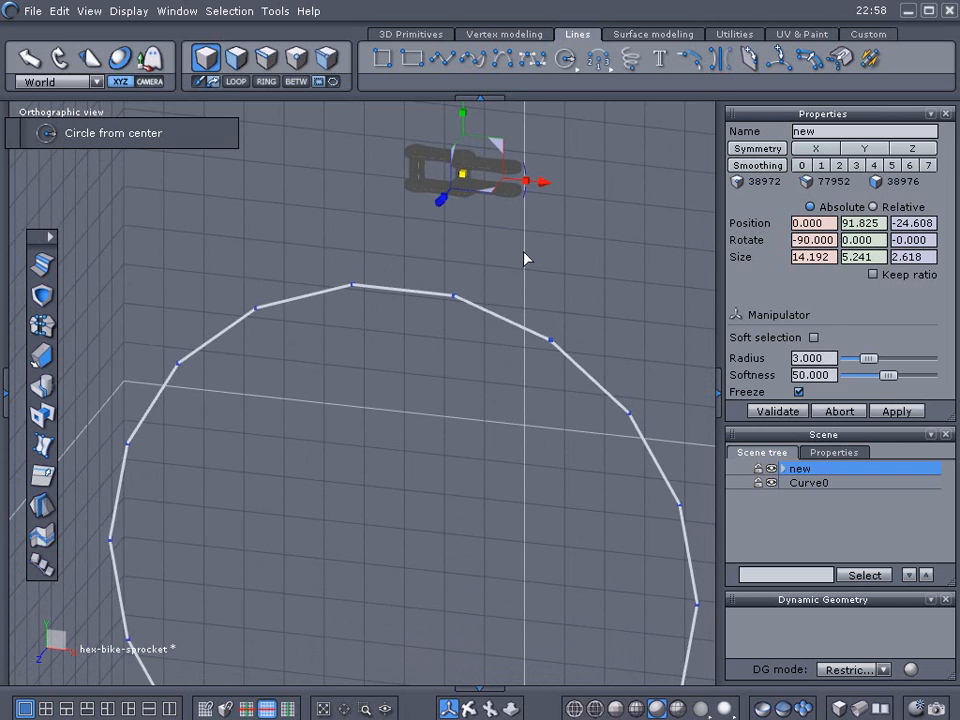
{"action": "key", "text": "2"}
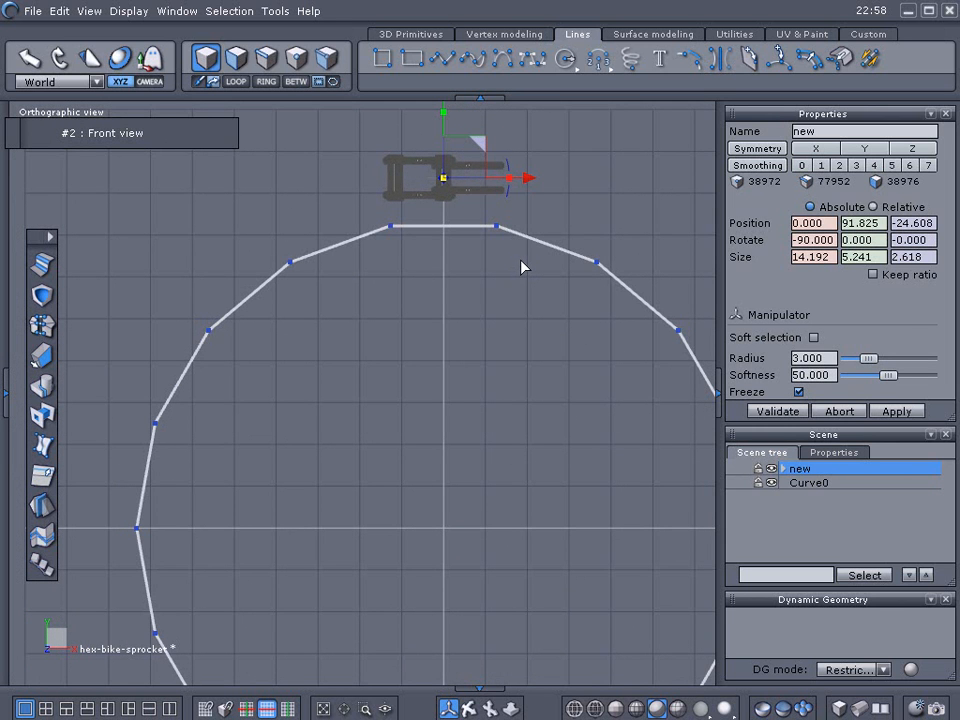
{"action": "middle_click_drag", "start_coordinate": [517, 333], "coordinate": [340, 436]}
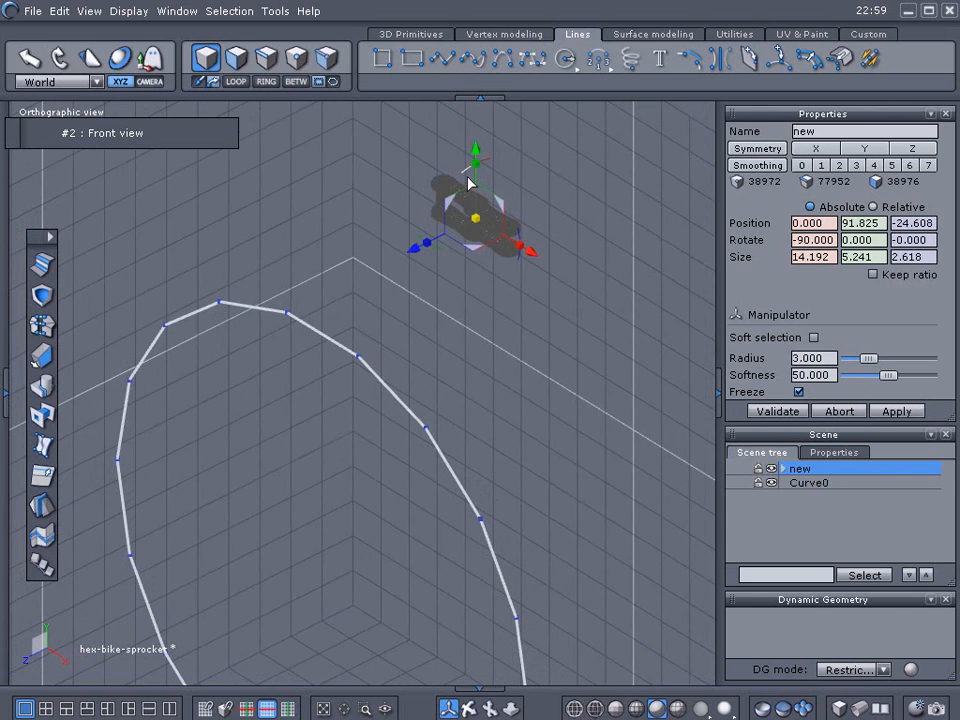
Repeat the chain link around the circle with Copy on a support, using repeat mode 2
{"action": "left_click", "coordinate": [42, 565]}
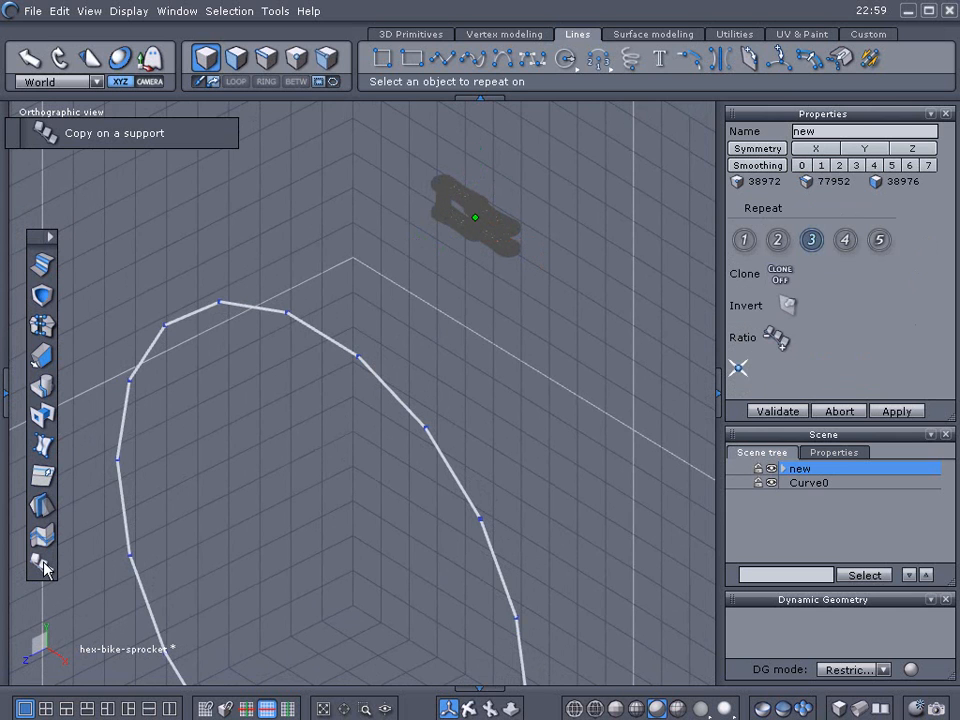
{"action": "left_click", "coordinate": [298, 320]}
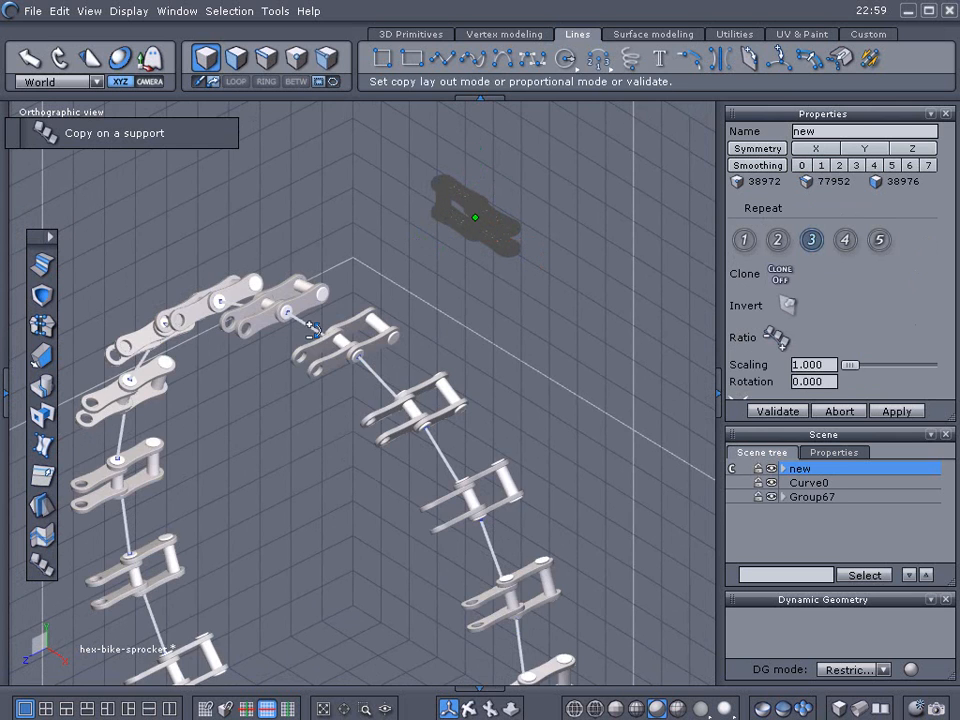
{"action": "left_click", "coordinate": [776, 247]}
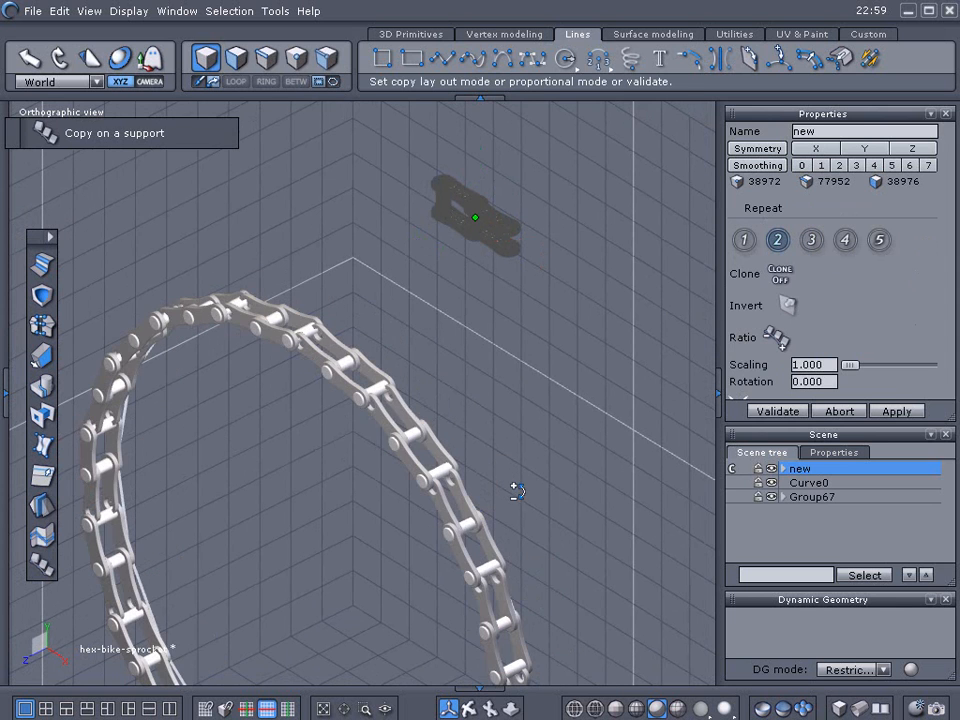
Try a scaling of 1.2 for the chain link copies
{"action": "scroll", "coordinate": [514, 488], "scroll_direction": "up", "scroll_amount": 5}
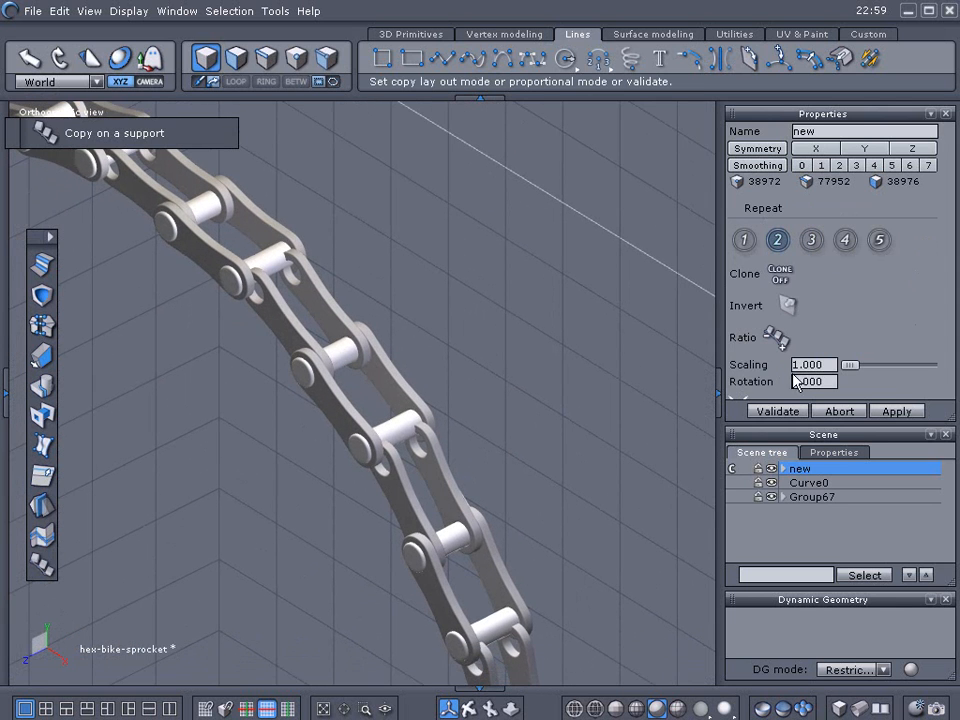
{"action": "left_click_drag", "start_coordinate": [805, 365], "coordinate": [803, 365]}
{"action": "type", "text": "2"}
{"action": "key", "text": "Return"}
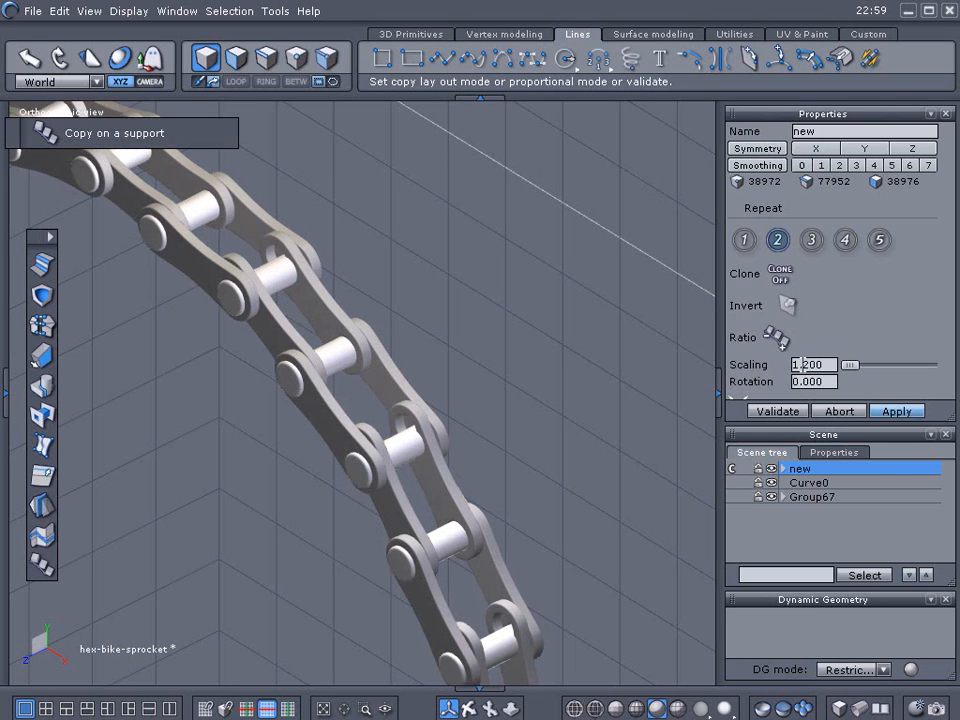
Set the link copies' scaling to 1.12 and validate the chain
{"action": "left_click_drag", "start_coordinate": [808, 365], "coordinate": [803, 365]}
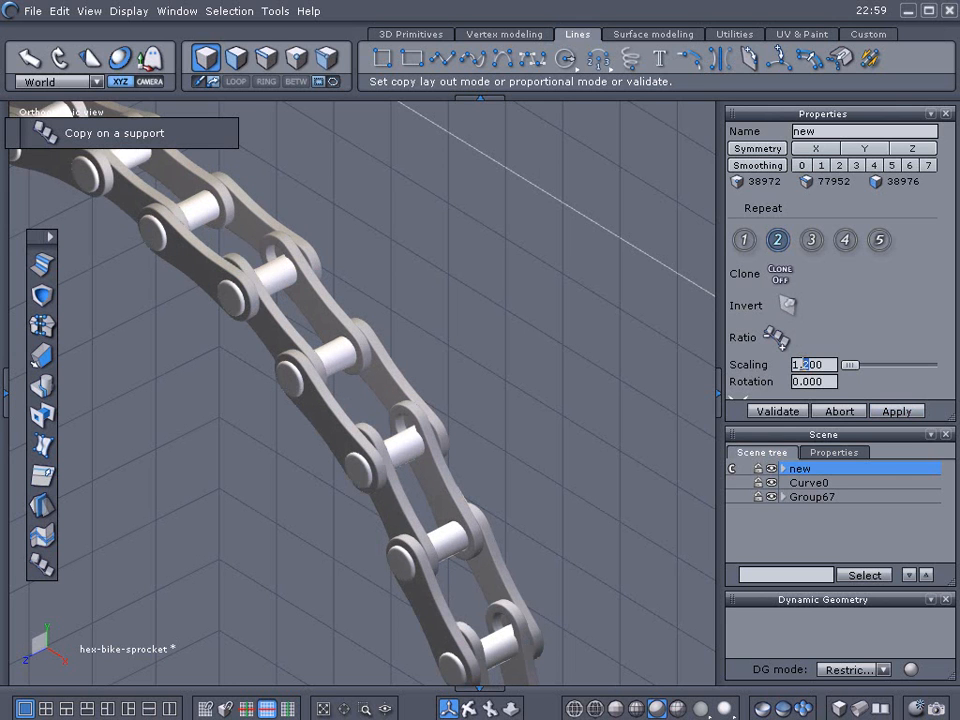
{"action": "type", "text": "1"}
{"action": "key", "text": "Return"}
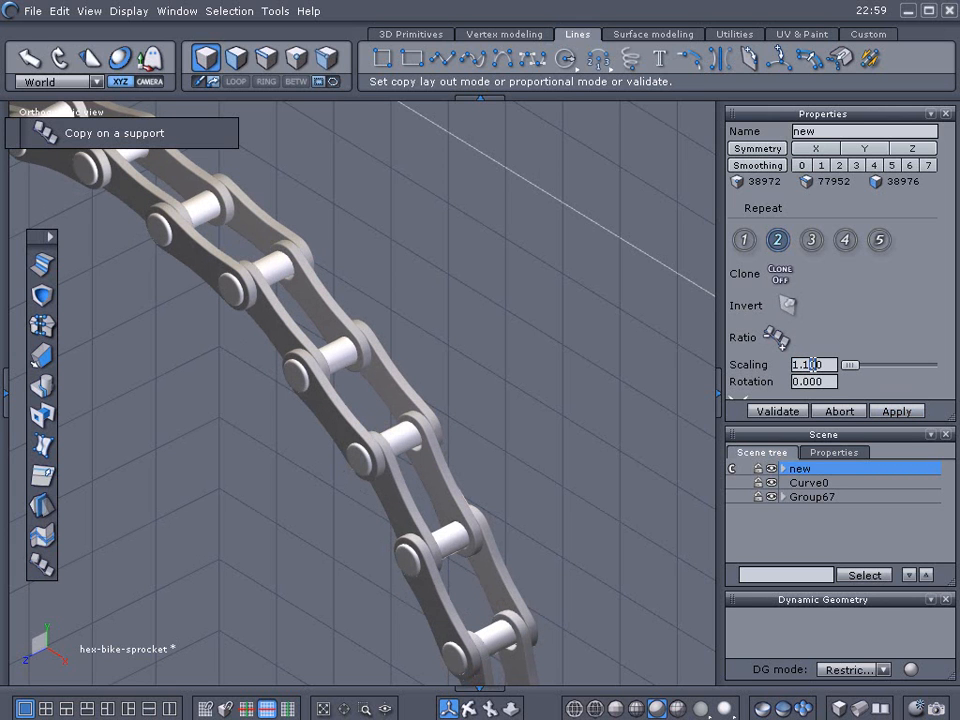
{"action": "type", "text": "2"}
{"action": "key", "text": "Return"}
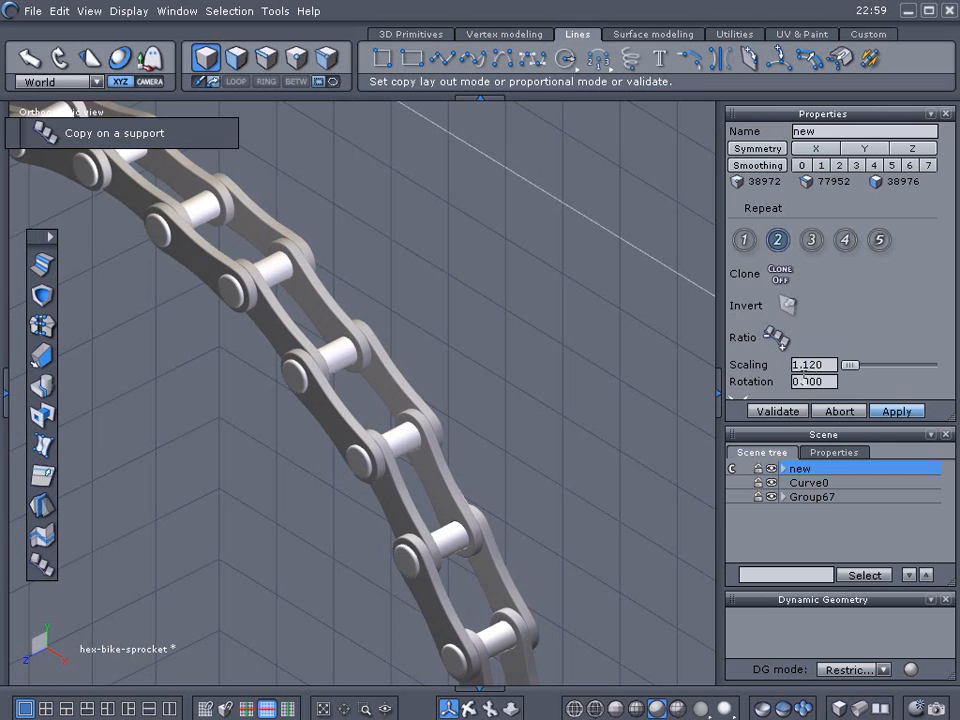
{"action": "left_click", "coordinate": [776, 412]}
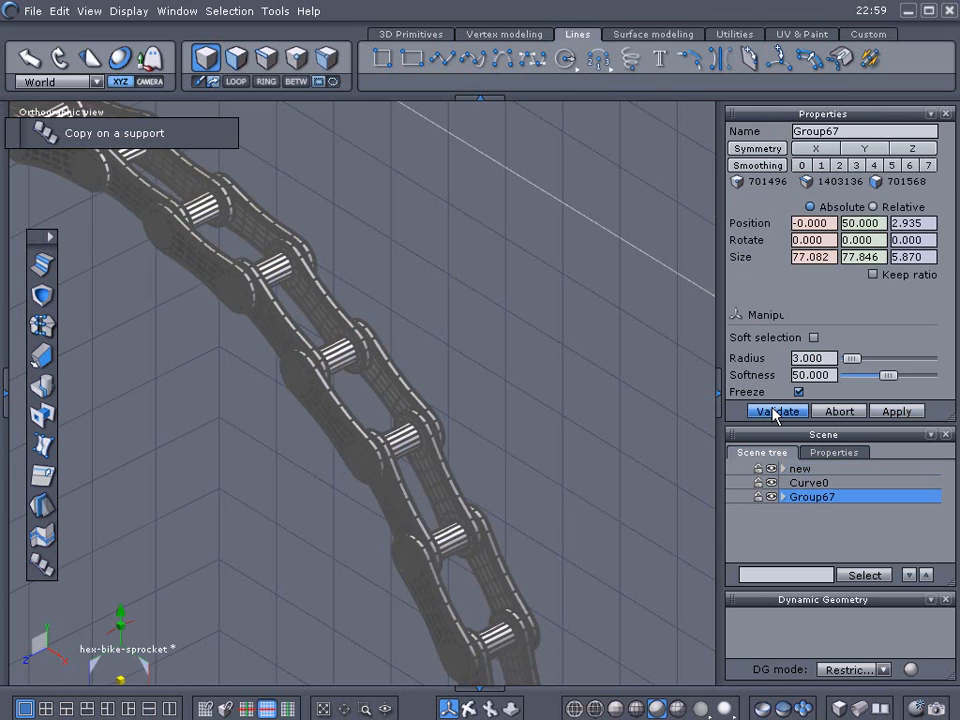
Lock the copied chain group and move the guide circle along Z to about 6.06, in front of the chain
{"action": "left_click", "coordinate": [758, 497]}
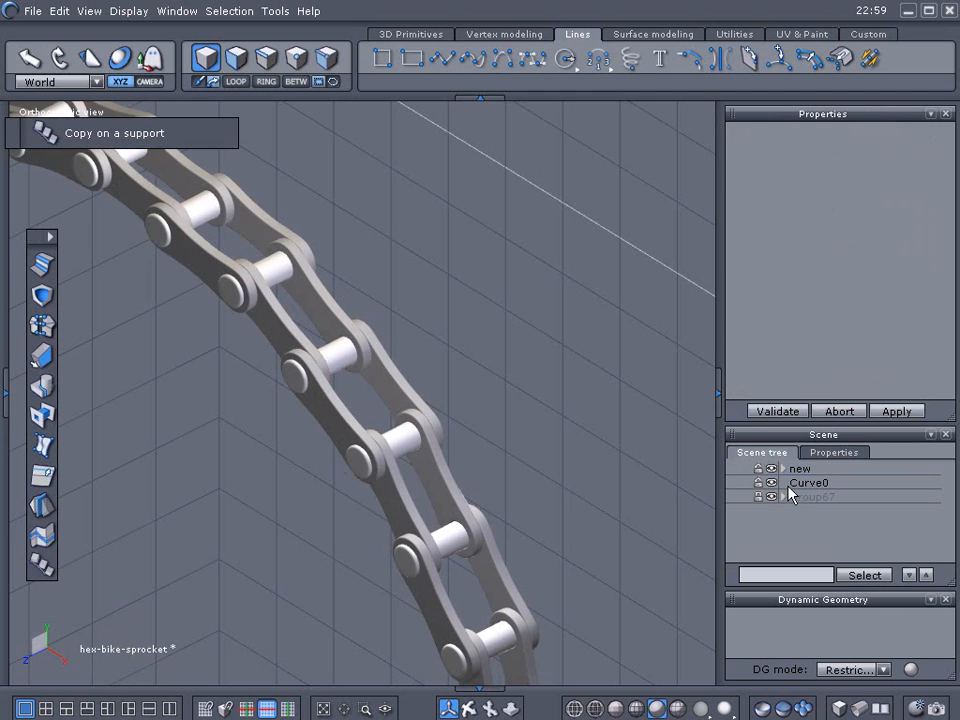
{"action": "left_click", "coordinate": [788, 482]}
{"action": "scroll", "coordinate": [501, 481], "scroll_direction": "down", "scroll_amount": 2}
{"action": "middle_click_drag", "start_coordinate": [501, 481], "coordinate": [558, 352]}
{"action": "left_click_drag", "start_coordinate": [208, 550], "coordinate": [150, 584]}
{"action": "scroll", "coordinate": [328, 538], "scroll_direction": "up", "scroll_amount": 2}
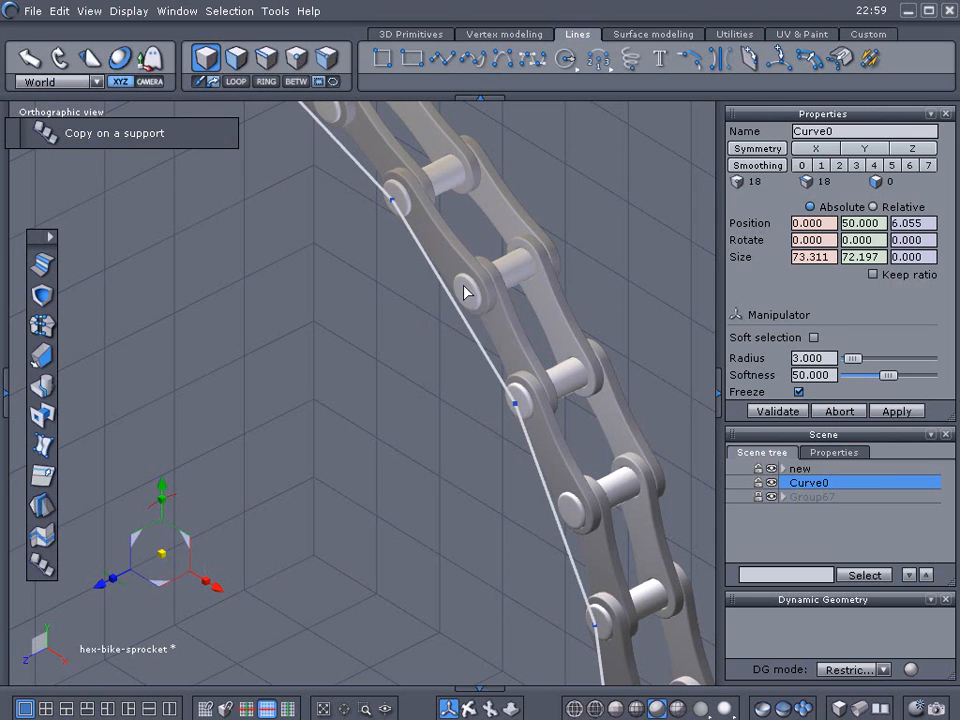
Hide the original chain link and delete the 18-point guide circle
{"action": "key", "text": "2"}
{"action": "scroll", "coordinate": [435, 411], "scroll_direction": "down", "scroll_amount": 5}
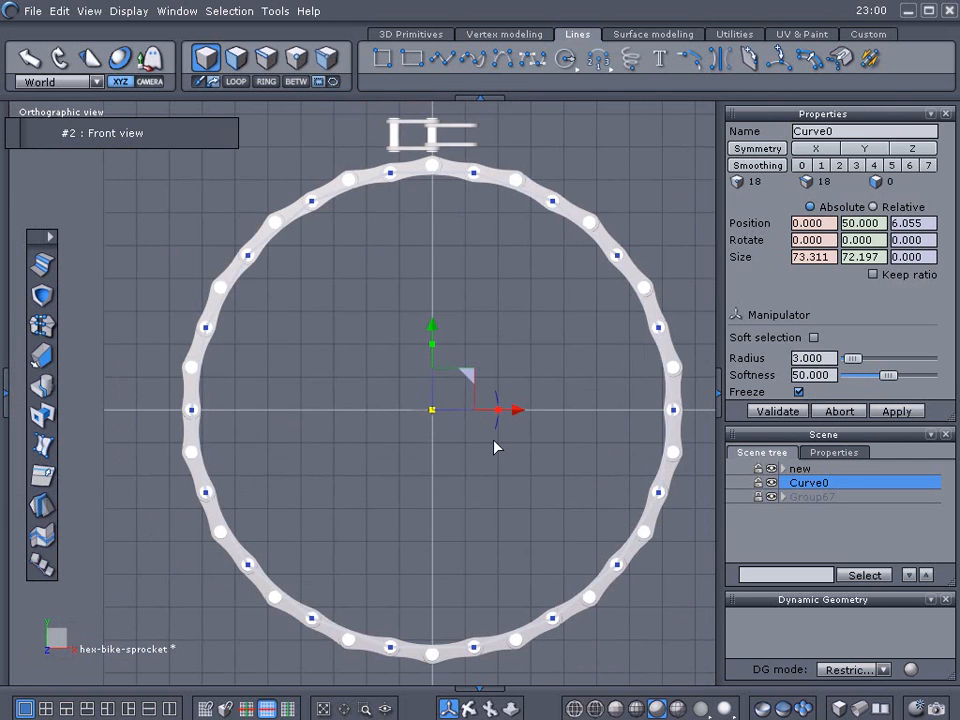
{"action": "left_click", "coordinate": [770, 468]}
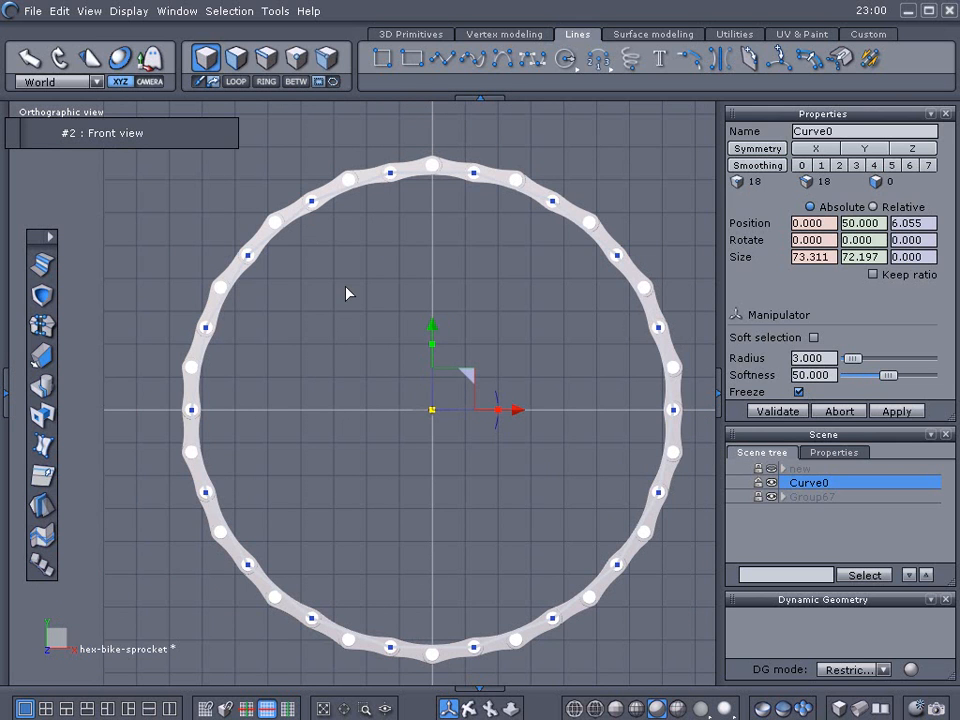
{"action": "key", "text": "Delete"}
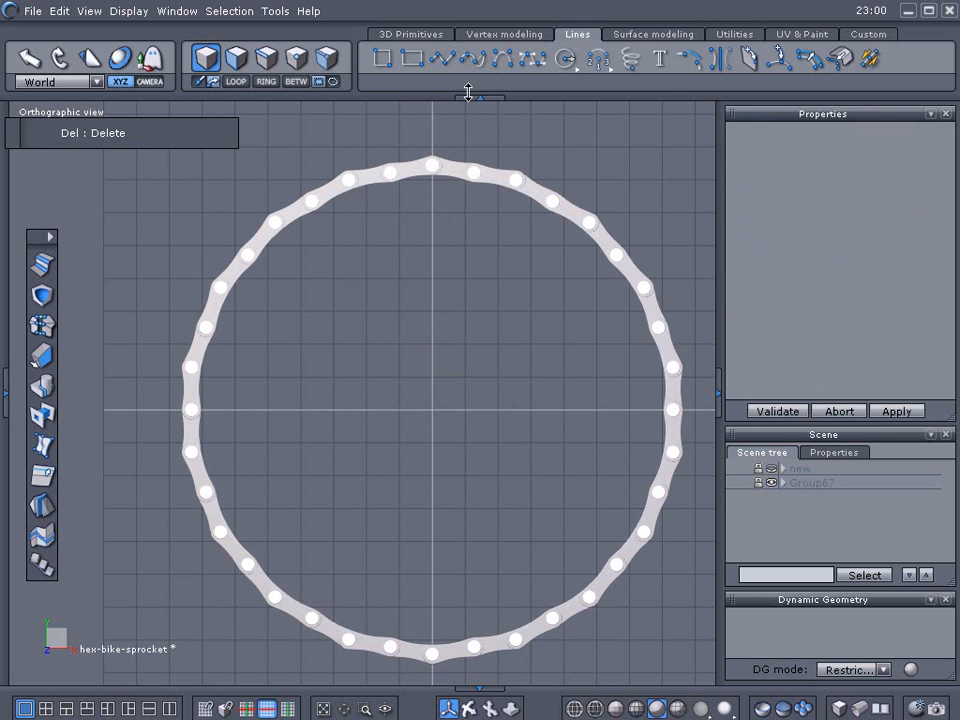
Draw a centre-based circle about 74 units across inside the chain ring with 72 points
{"action": "left_click_drag", "start_coordinate": [566, 62], "coordinate": [570, 100]}
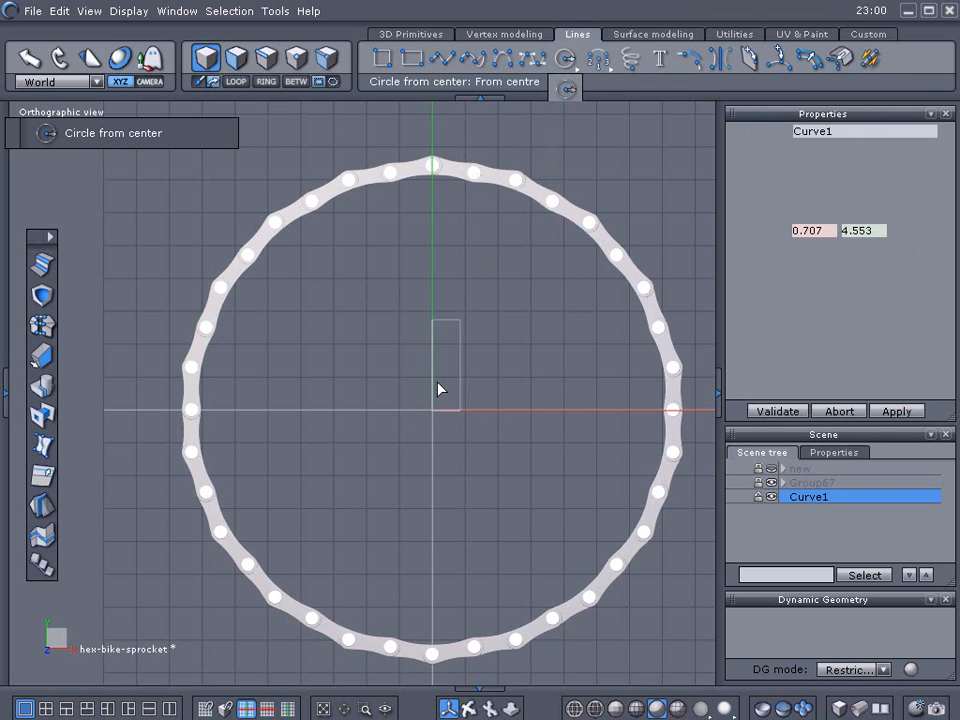
{"action": "left_click", "coordinate": [433, 411]}
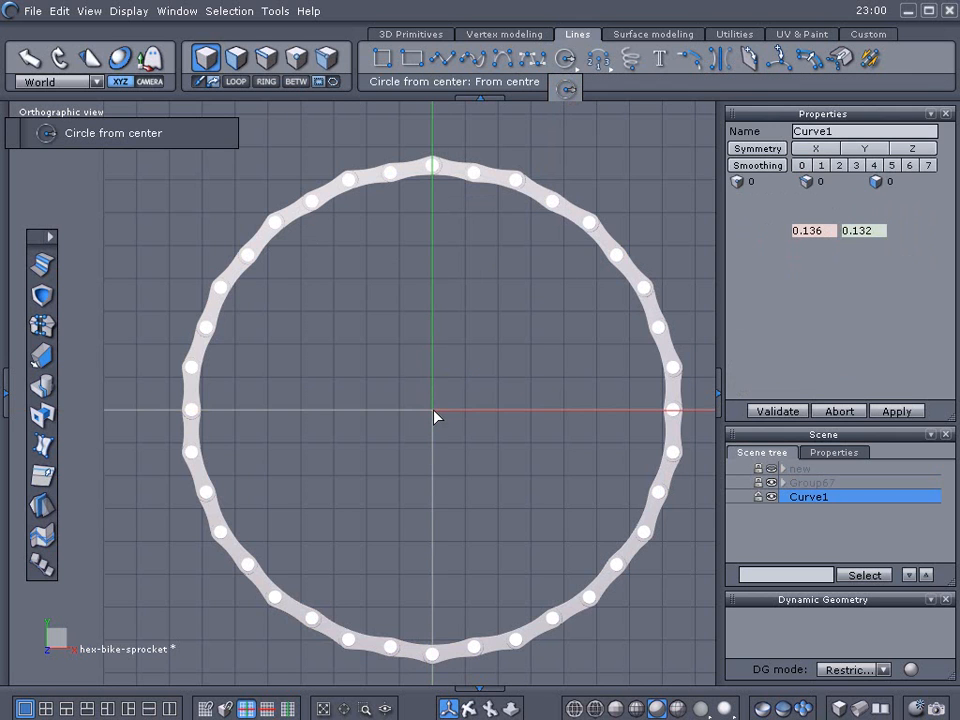
{"action": "left_click", "coordinate": [600, 232]}
{"action": "left_click", "coordinate": [800, 231]}
{"action": "double_click", "coordinate": [797, 231]}
{"action": "type", "text": "72"}
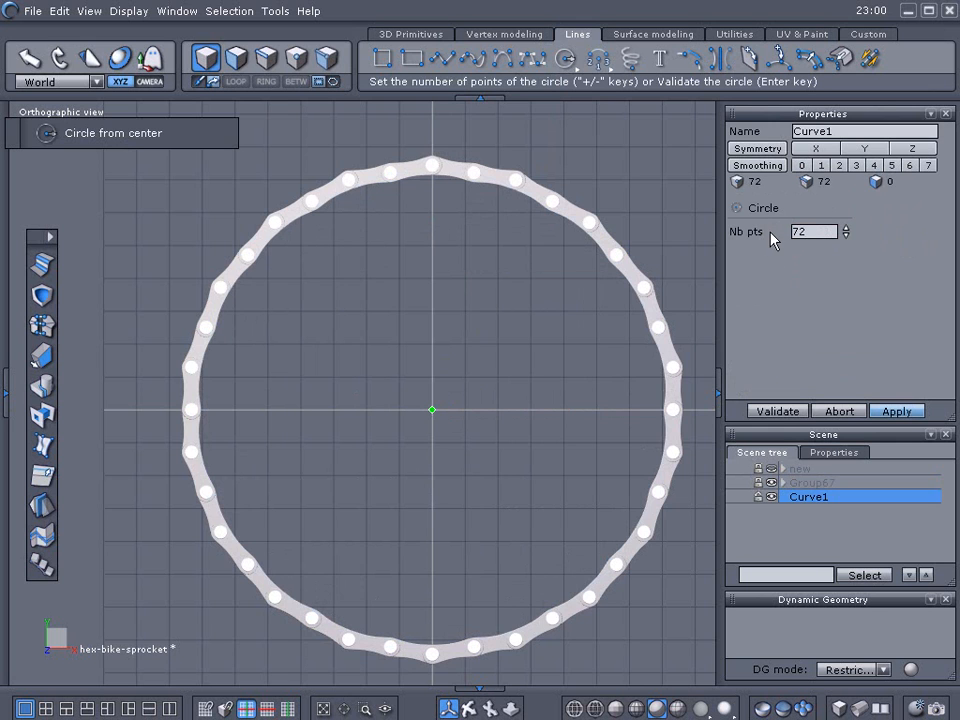
{"action": "left_click", "coordinate": [778, 412]}
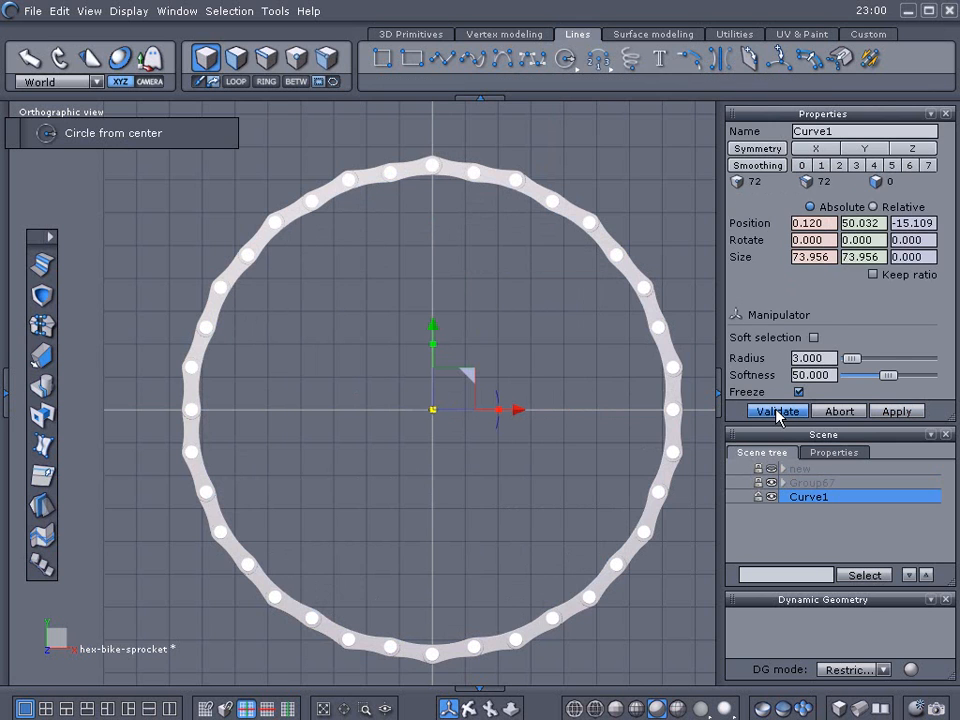
Set the 72-point circle's position to X 0, Y 50 and Z 0
{"action": "left_click", "coordinate": [820, 224]}
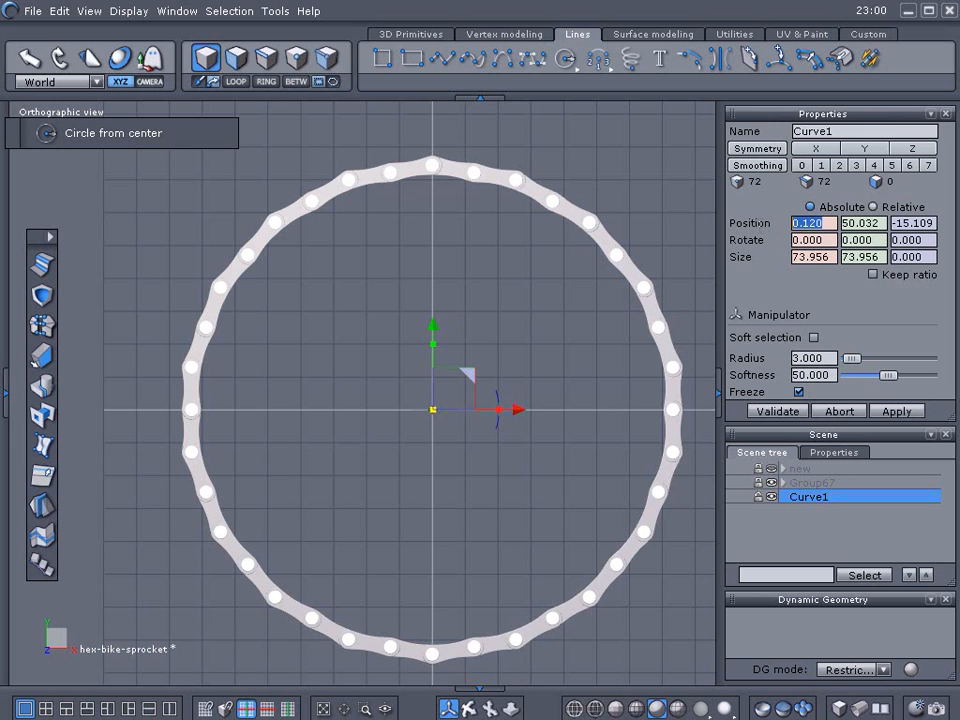
{"action": "key", "text": "BackSpace"}
{"action": "left_click_drag", "start_coordinate": [935, 224], "coordinate": [852, 223]}
{"action": "key", "text": "BackSpace"}
{"action": "key", "text": "BackSpace"}
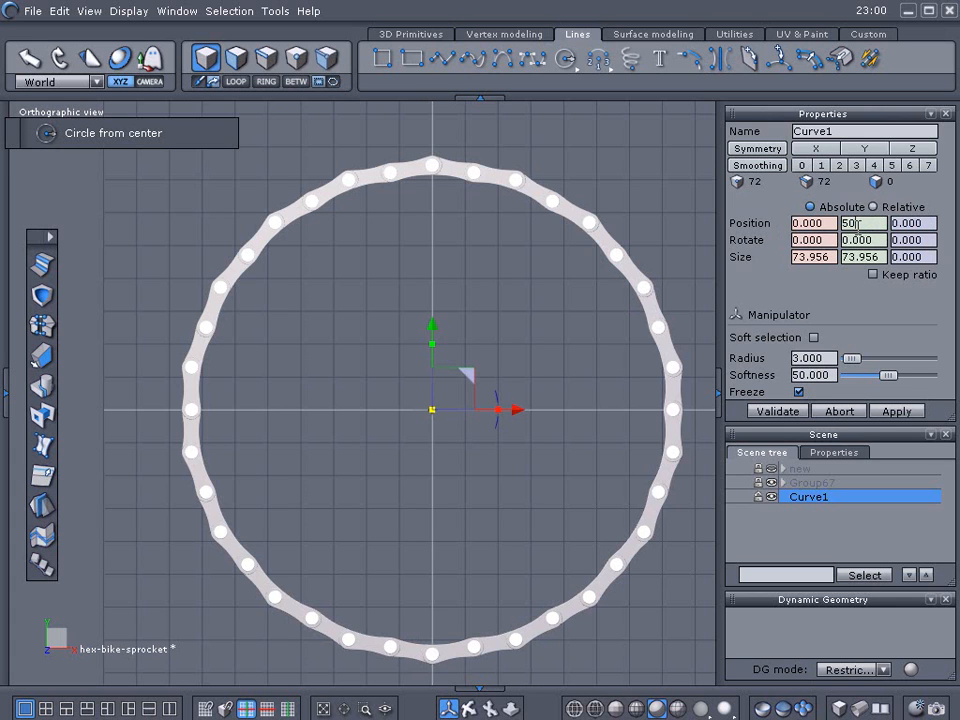
{"action": "key", "text": "Return"}
Unlock the chain group, move it back along Z to about -3.67 behind the circle, and lock it again
{"action": "left_click", "coordinate": [771, 483]}
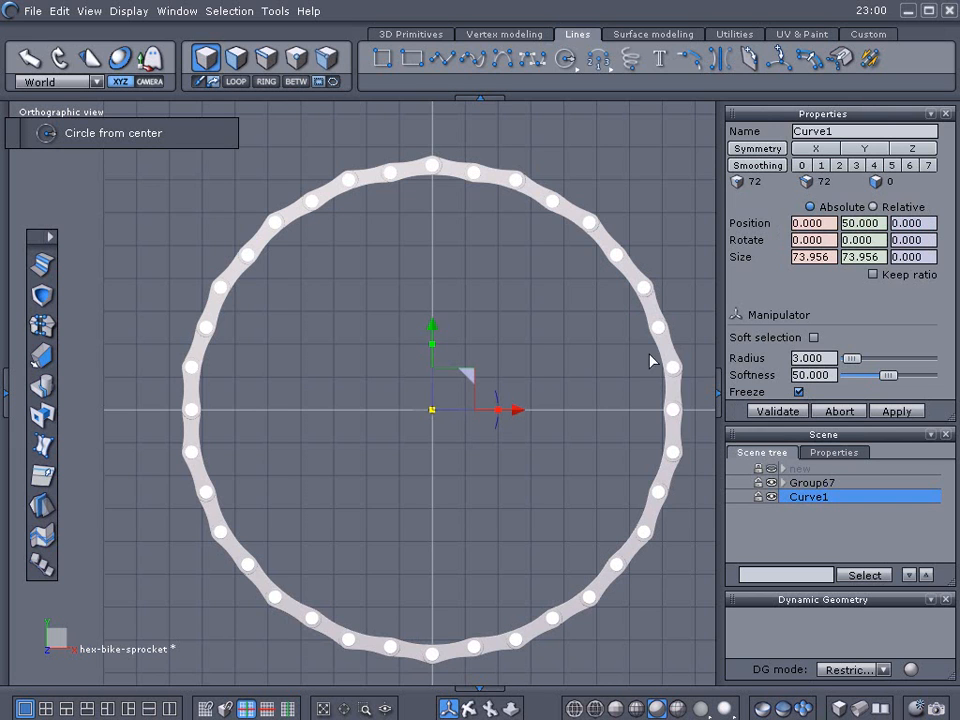
{"action": "middle_click_drag", "start_coordinate": [598, 350], "coordinate": [430, 476]}
{"action": "left_click", "coordinate": [601, 415]}
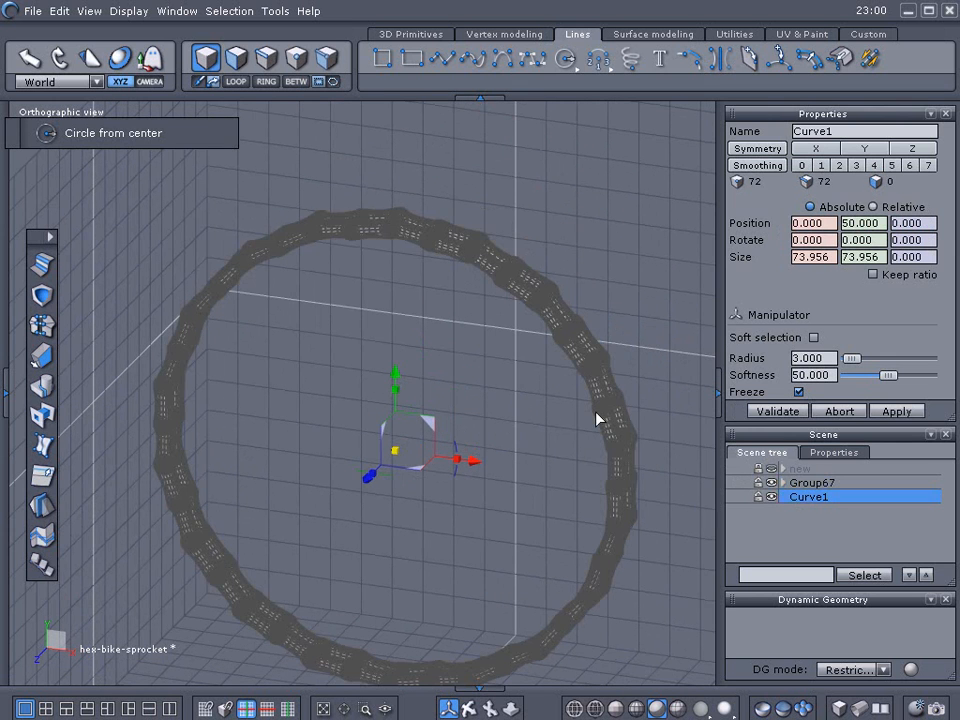
{"action": "left_click_drag", "start_coordinate": [366, 488], "coordinate": [381, 477]}
{"action": "key", "text": "2"}
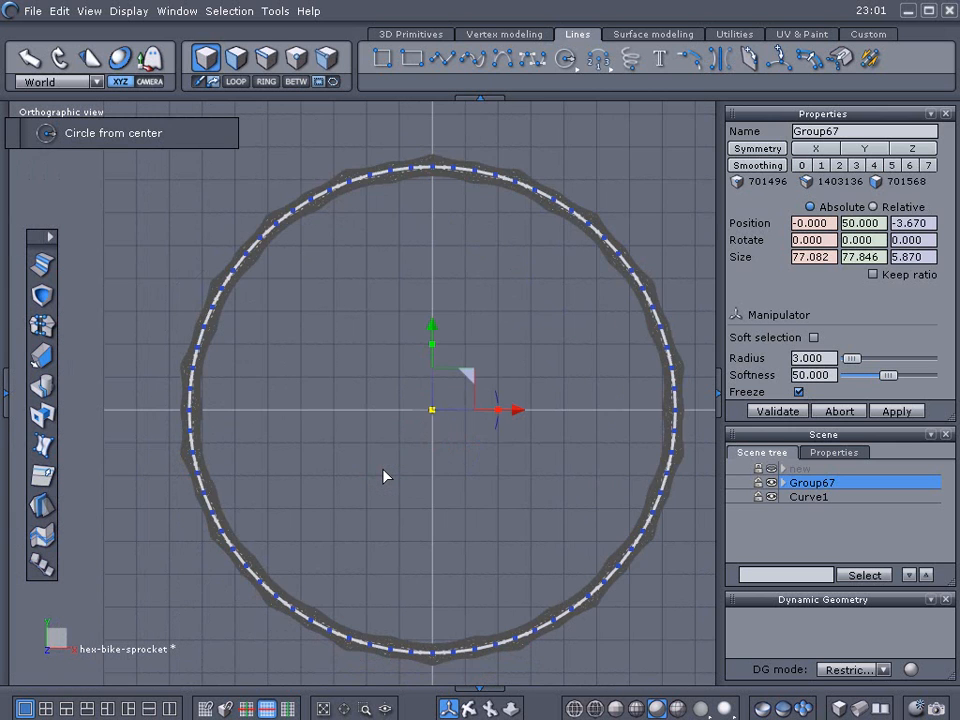
{"action": "left_click", "coordinate": [758, 484]}
Select every second point of the 72-point circle using the '1 over n' selection with a value of 2
{"action": "scroll", "coordinate": [439, 336], "scroll_direction": "up", "scroll_amount": 5}
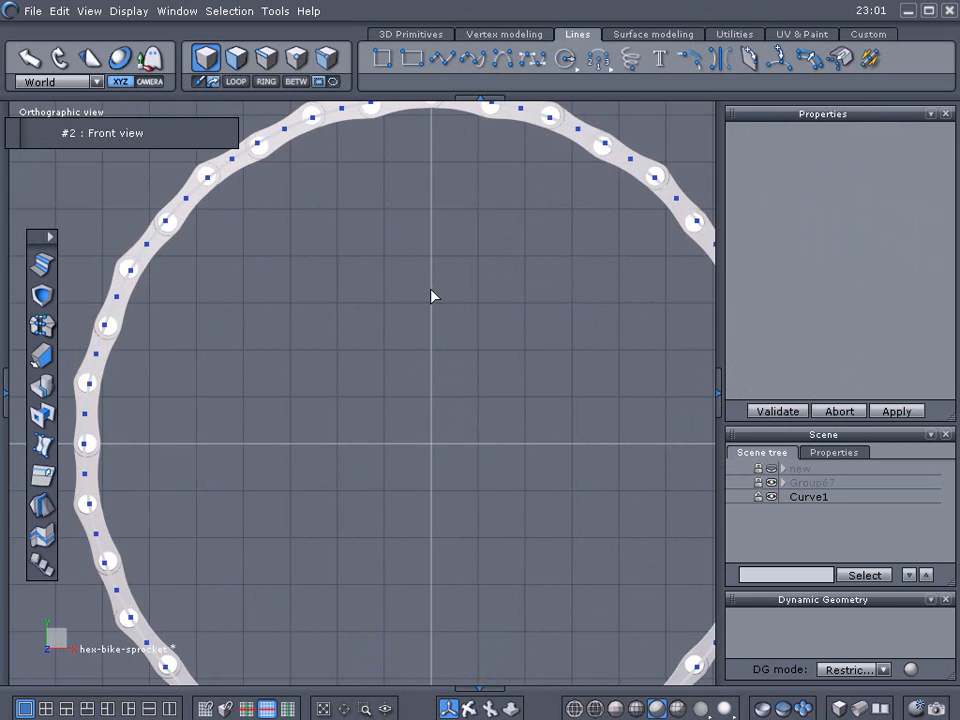
{"action": "middle_click_drag", "start_coordinate": [366, 369], "coordinate": [397, 461]}
{"action": "scroll", "coordinate": [401, 434], "scroll_direction": "up", "scroll_amount": 1}
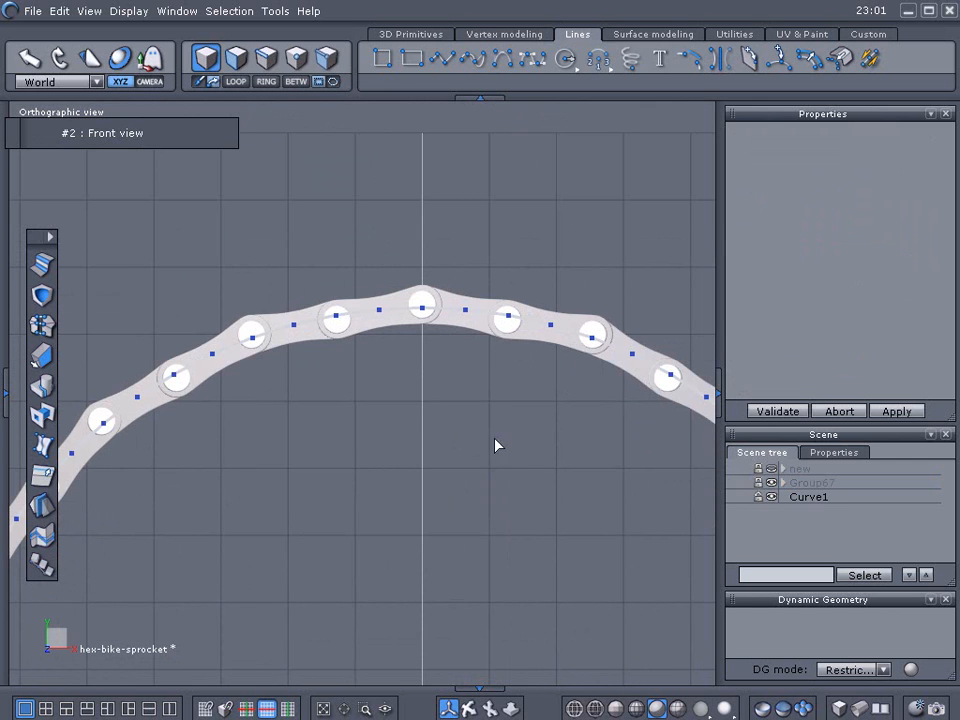
{"action": "left_click", "coordinate": [785, 498]}
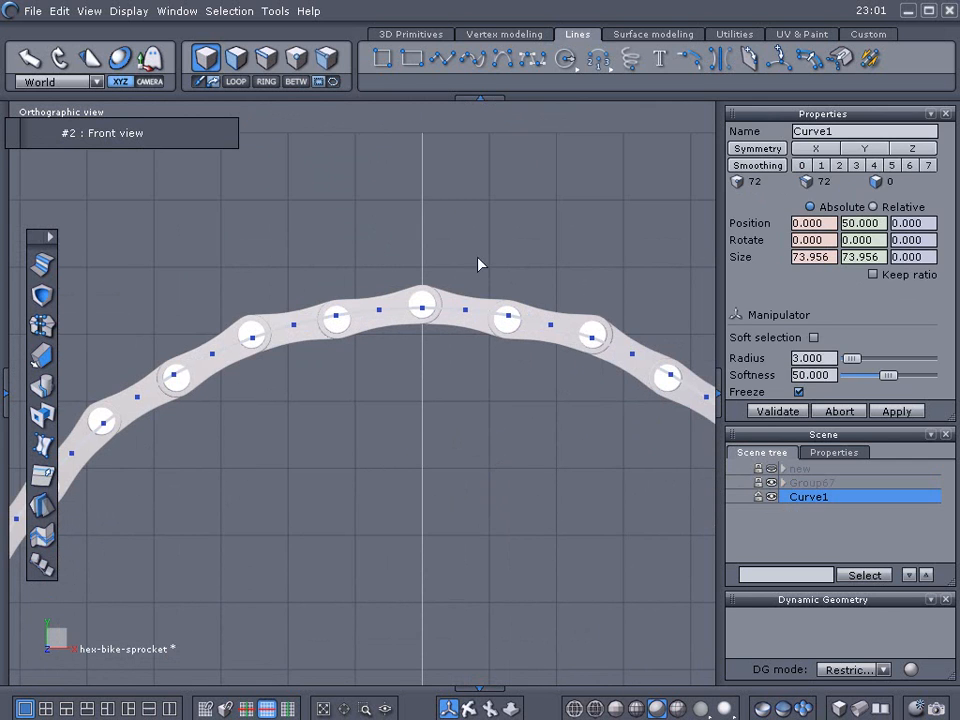
{"action": "left_click", "coordinate": [212, 14]}
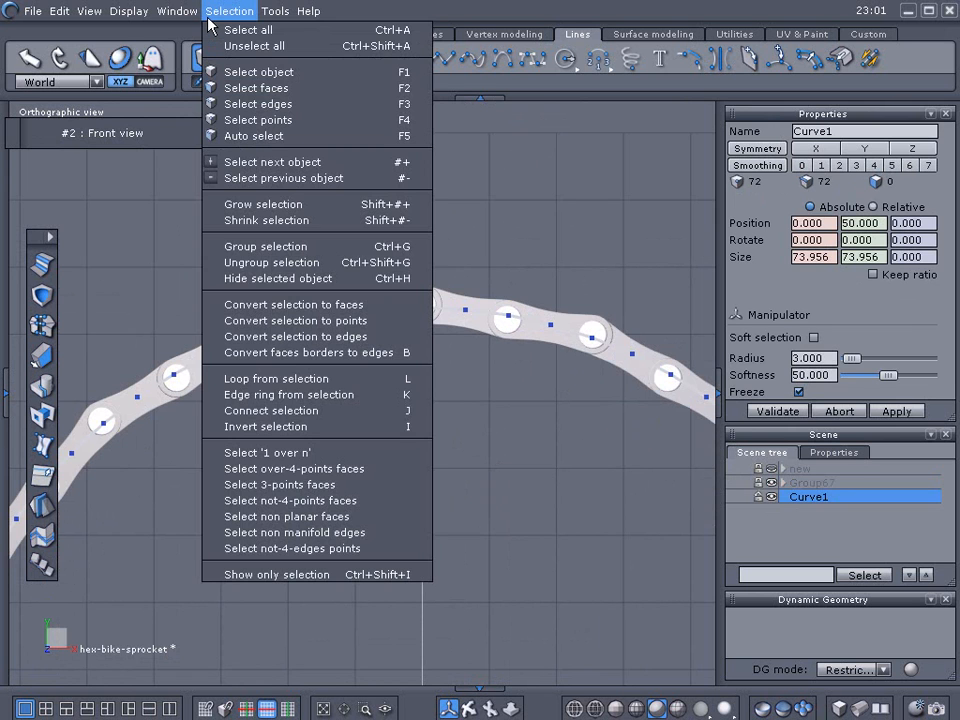
{"action": "left_click", "coordinate": [280, 453]}
{"action": "left_click_drag", "start_coordinate": [820, 231], "coordinate": [775, 232]}
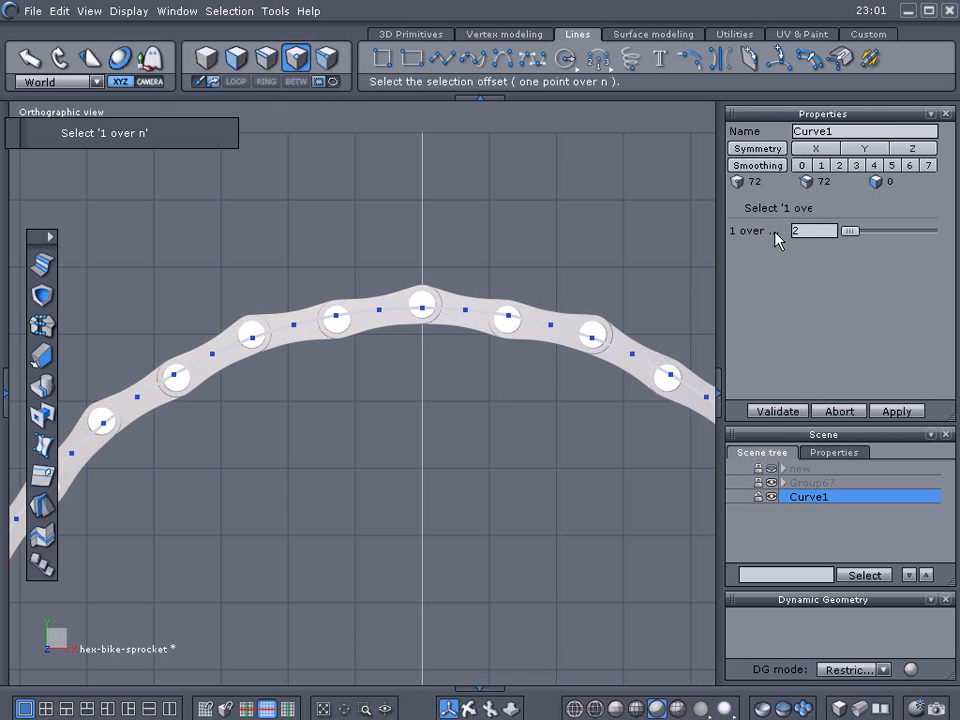
{"action": "left_click", "coordinate": [765, 412]}
Invert the point selection so the circle points lying between the chain pins are selected
{"action": "scroll", "coordinate": [413, 293], "scroll_direction": "up", "scroll_amount": 2}
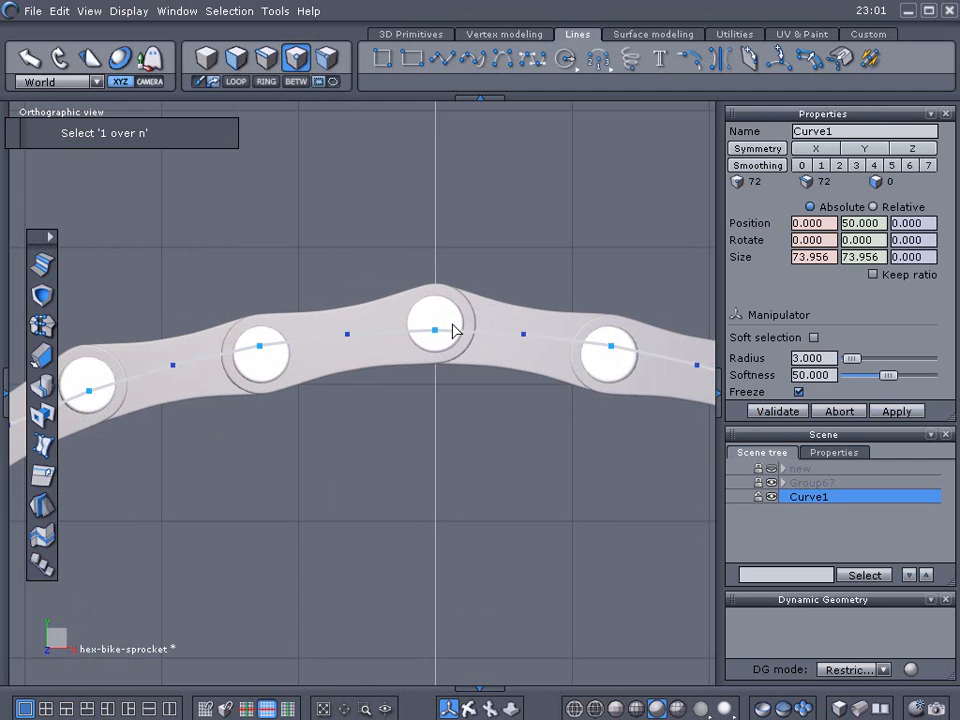
{"action": "middle_click_drag", "start_coordinate": [380, 270], "coordinate": [377, 345]}
{"action": "middle_click_drag", "start_coordinate": [380, 300], "coordinate": [393, 244]}
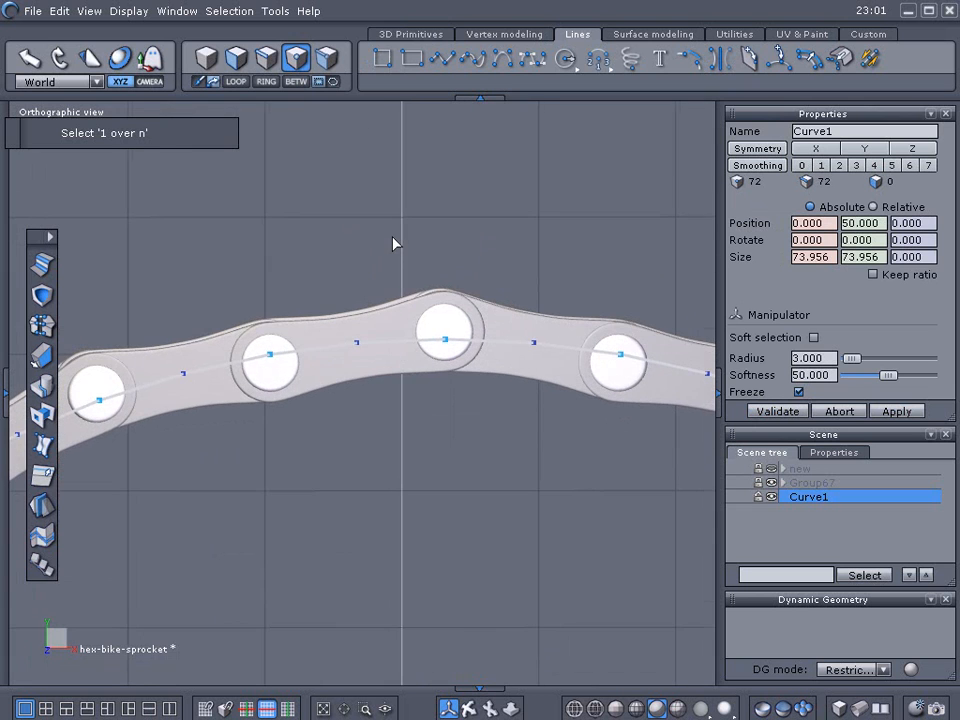
{"action": "left_click", "coordinate": [230, 12]}
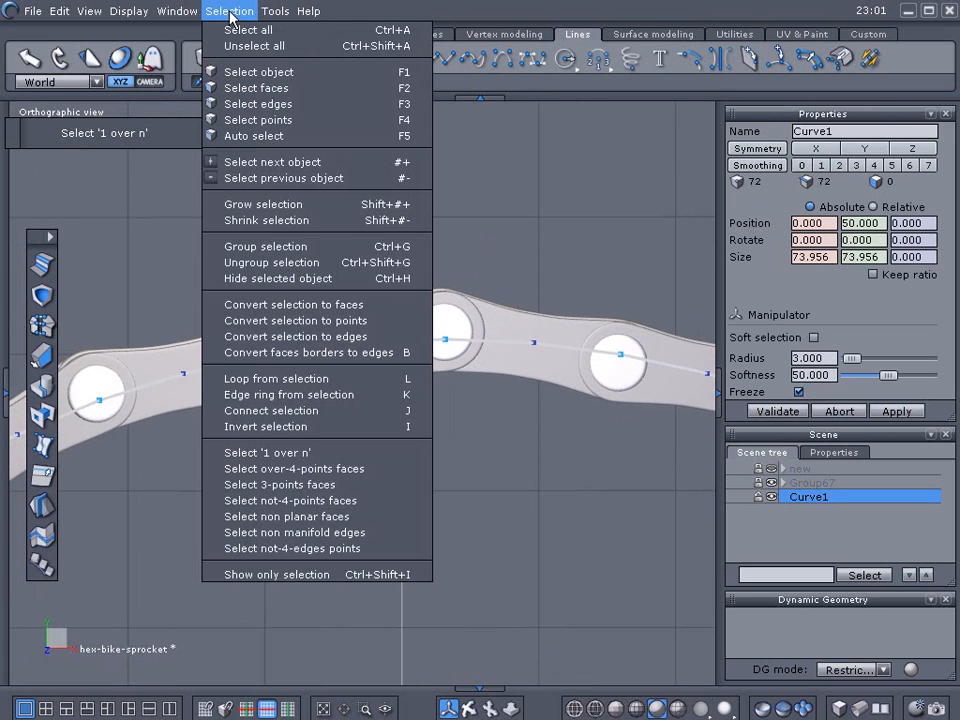
{"action": "left_click", "coordinate": [280, 428]}
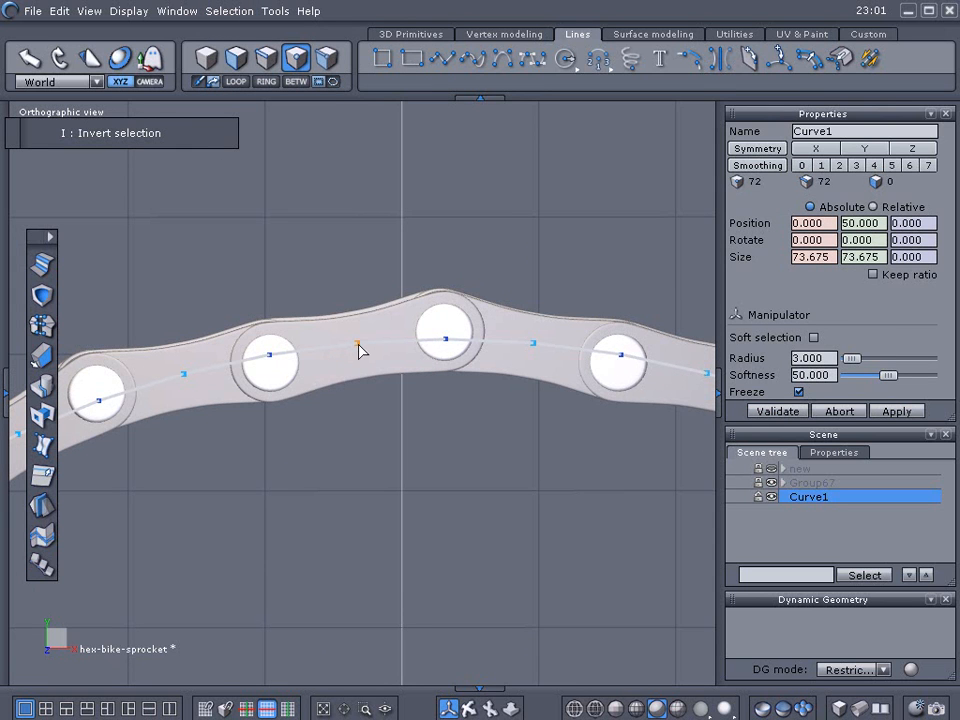
Scale the selected points uniformly outward to about 87.7 units across to form the pointed sprocket teeth
{"action": "scroll", "coordinate": [360, 349], "scroll_direction": "up", "scroll_amount": 2}
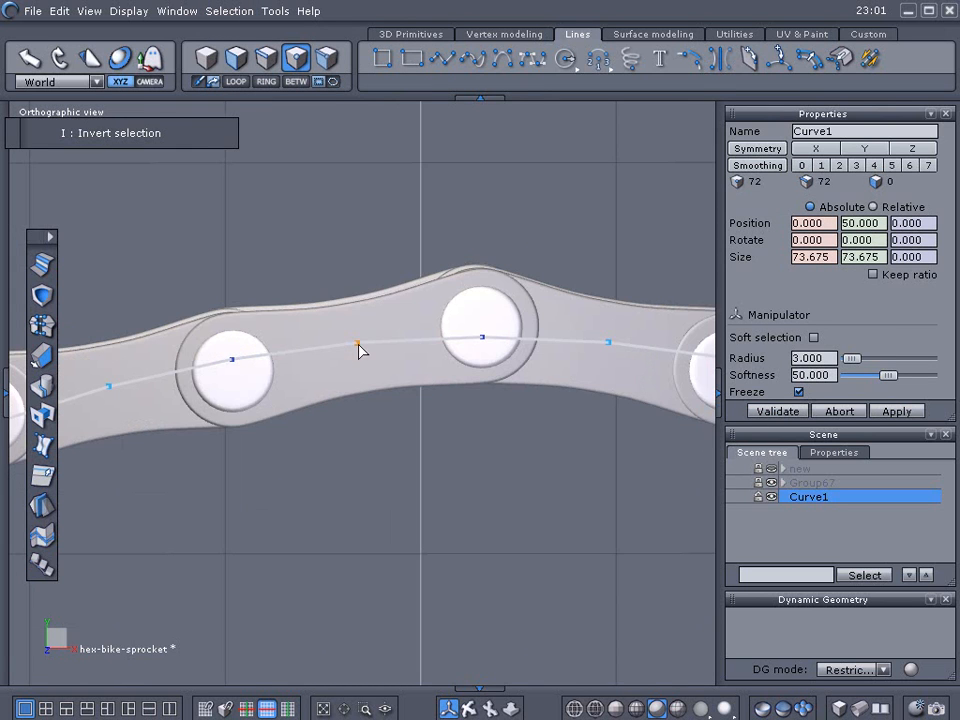
{"action": "scroll", "coordinate": [360, 349], "scroll_direction": "down", "scroll_amount": 4}
{"action": "key", "text": "KP_2"}
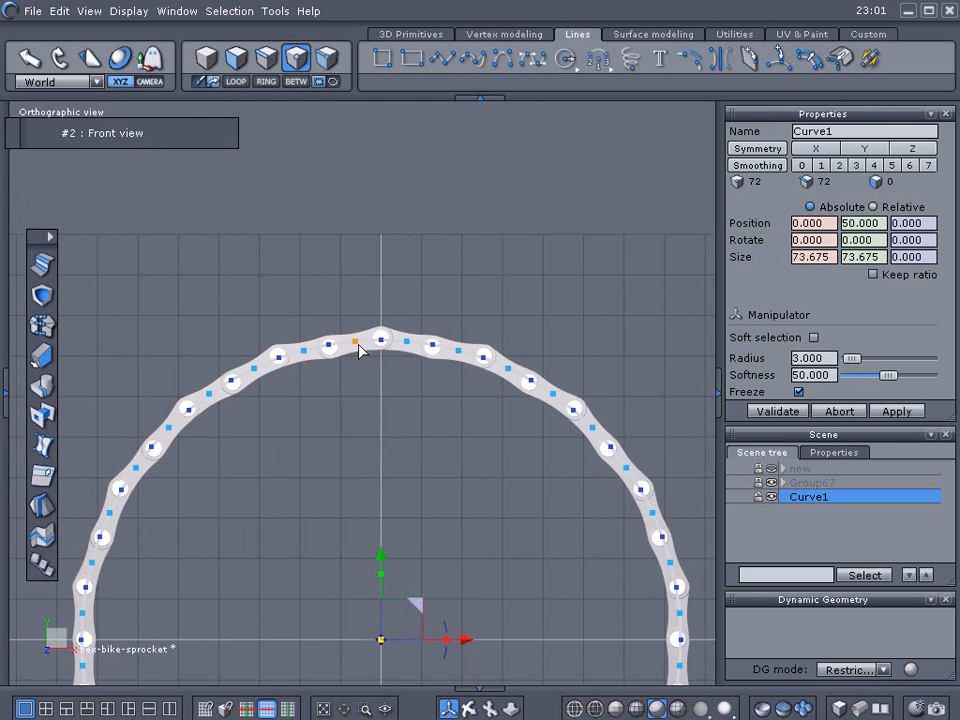
{"action": "middle_click_drag", "start_coordinate": [360, 349], "coordinate": [383, 189]}
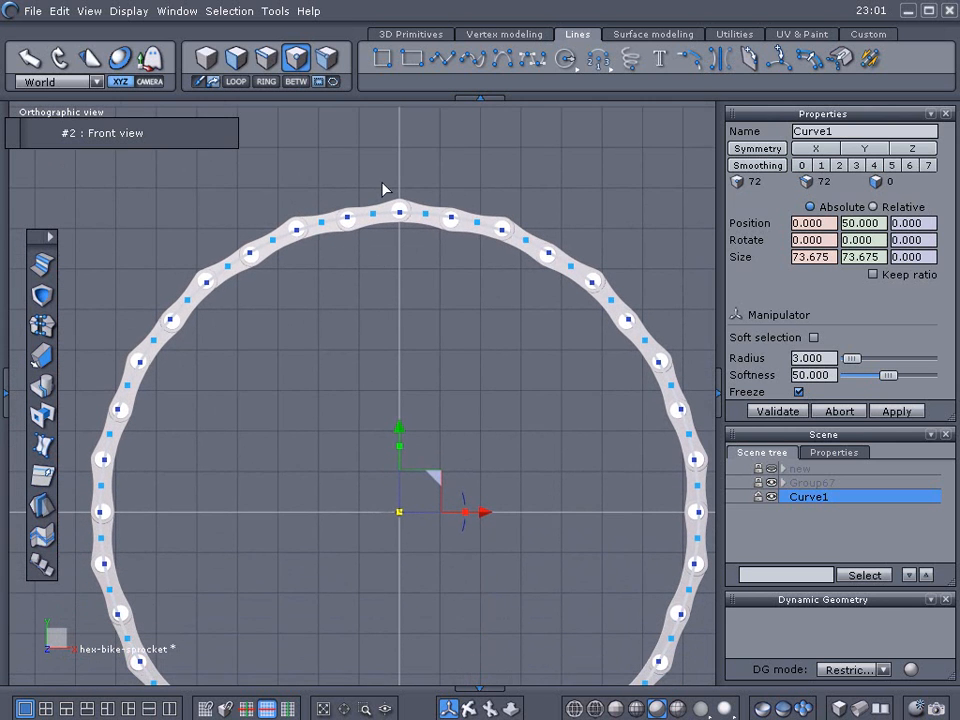
{"action": "middle_click_drag", "start_coordinate": [413, 392], "coordinate": [413, 345]}
{"action": "left_click_drag", "start_coordinate": [400, 465], "coordinate": [418, 421]}
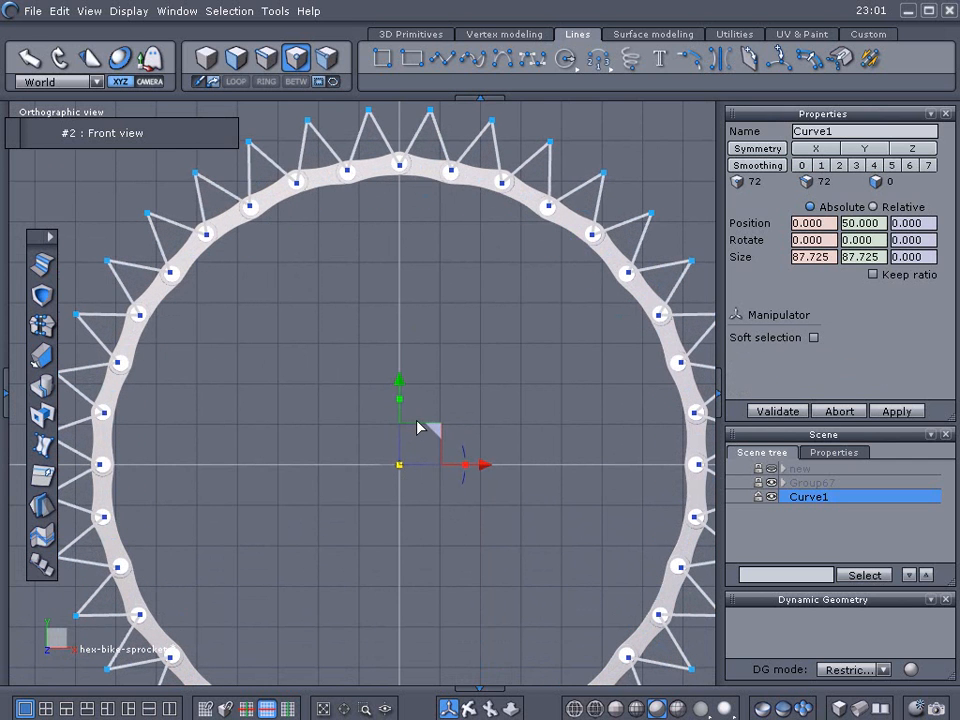
Chamfer the selected tooth tips with a radius of 0.620 and a range of 1
{"action": "left_click", "coordinate": [45, 266]}
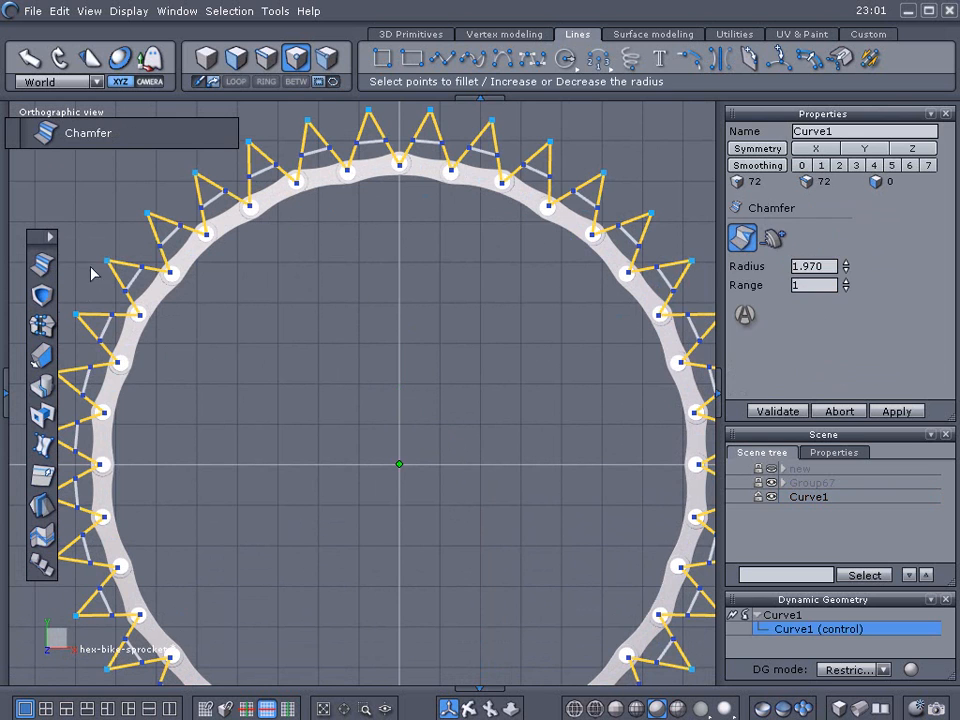
{"action": "left_click_drag", "start_coordinate": [847, 265], "coordinate": [847, 530]}
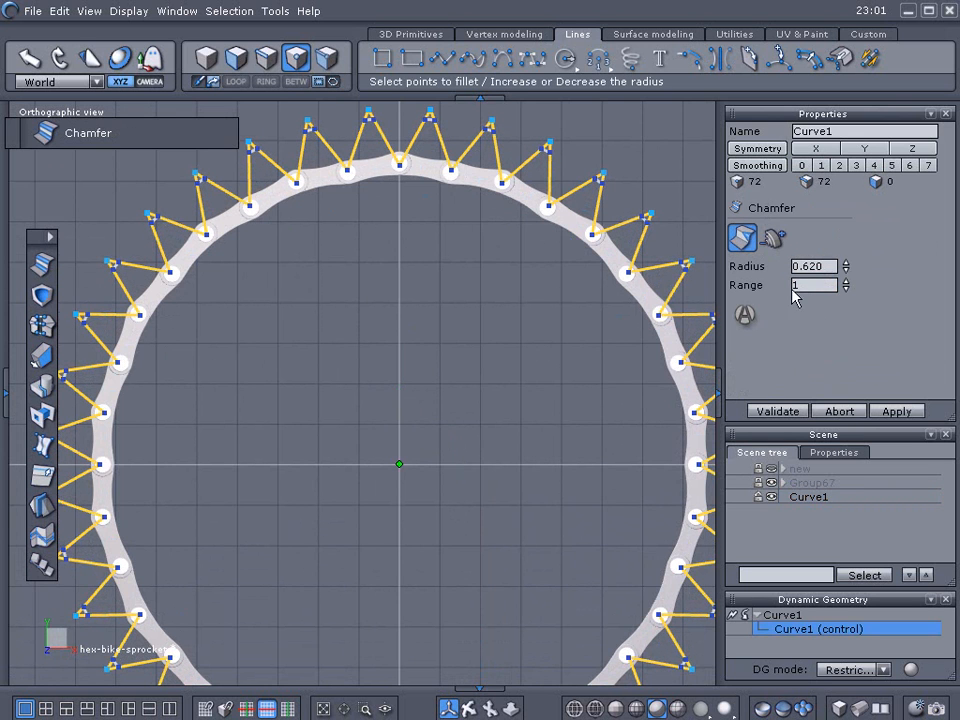
{"action": "left_click", "coordinate": [778, 411]}
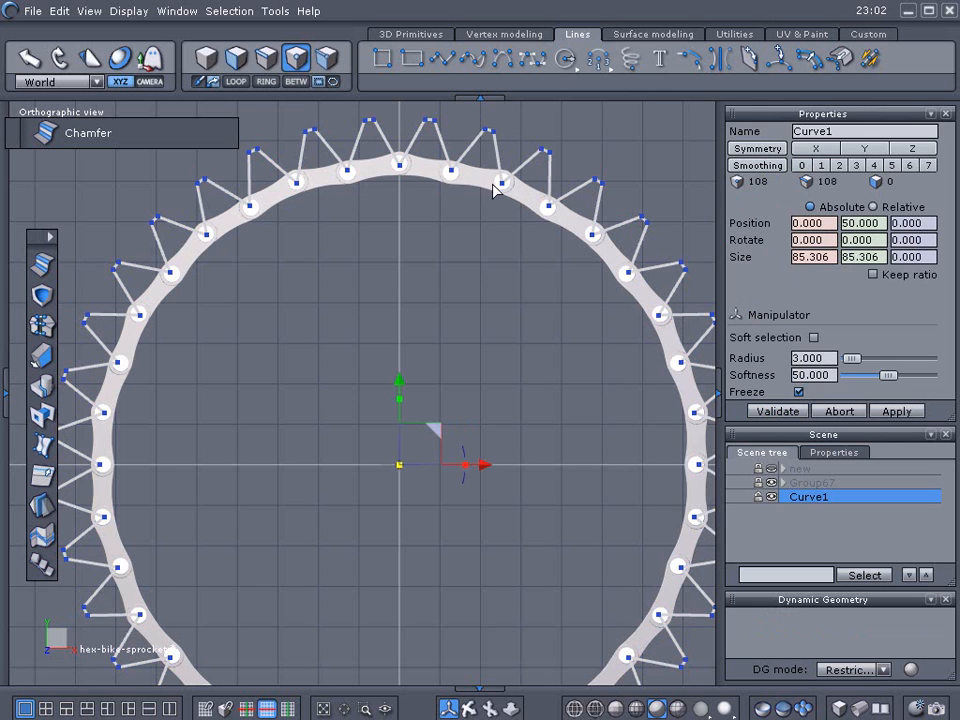
Draw a centre-based circle about 70 units across just inside the chain ring with 108 points
{"action": "scroll", "coordinate": [498, 181], "scroll_direction": "down", "scroll_amount": 1}
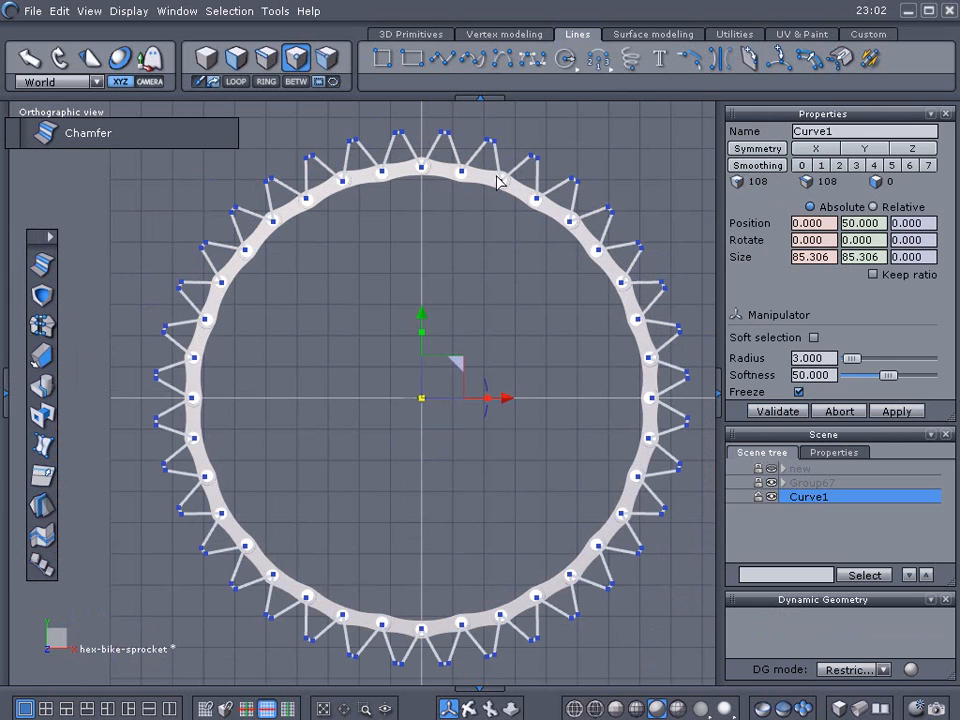
{"action": "mouse_move", "coordinate": [567, 62]}
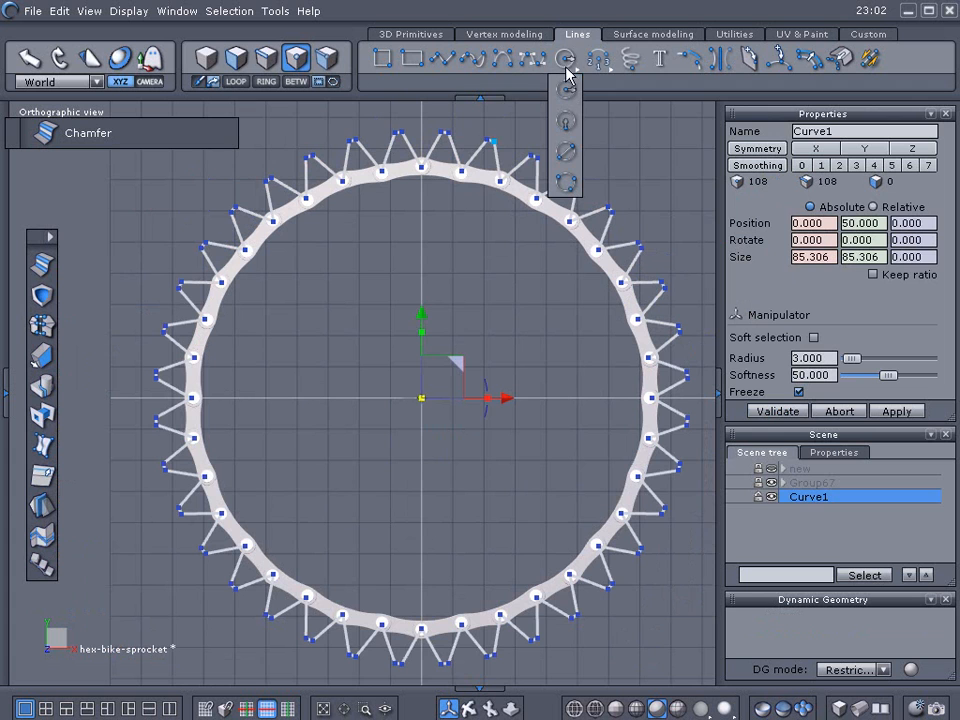
{"action": "left_click", "coordinate": [567, 92]}
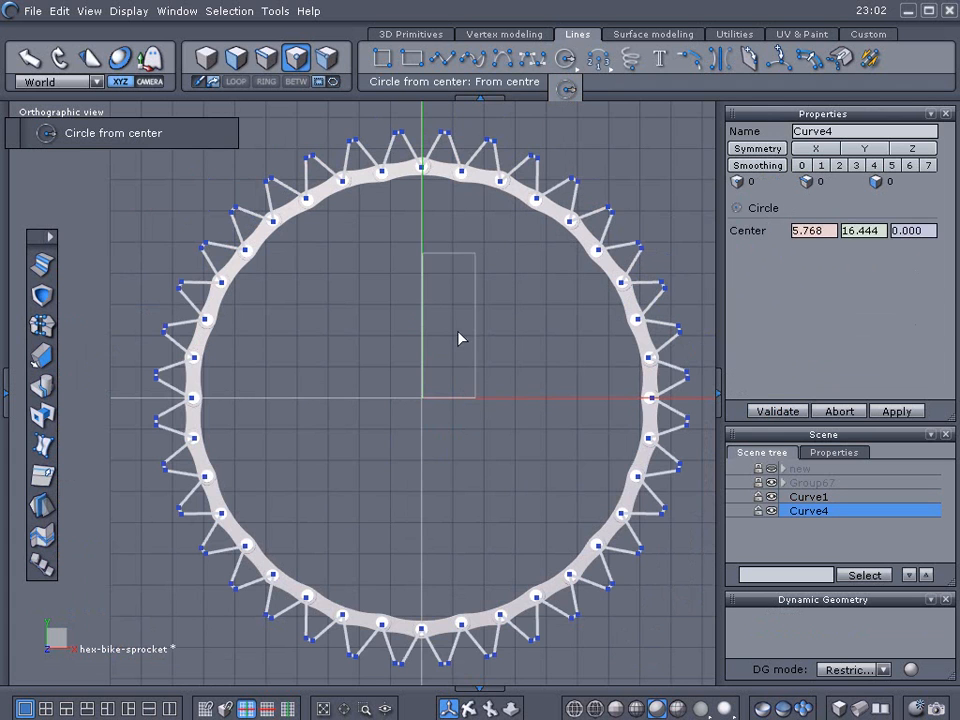
{"action": "left_click", "coordinate": [421, 400]}
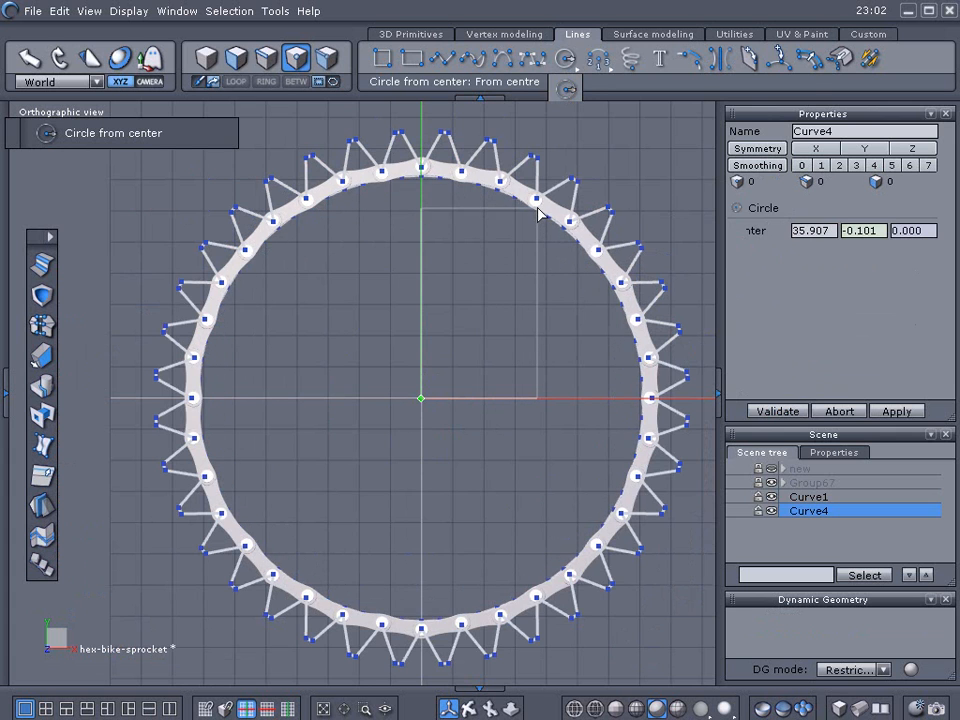
{"action": "left_click", "coordinate": [538, 213]}
{"action": "left_click_drag", "start_coordinate": [815, 232], "coordinate": [773, 233]}
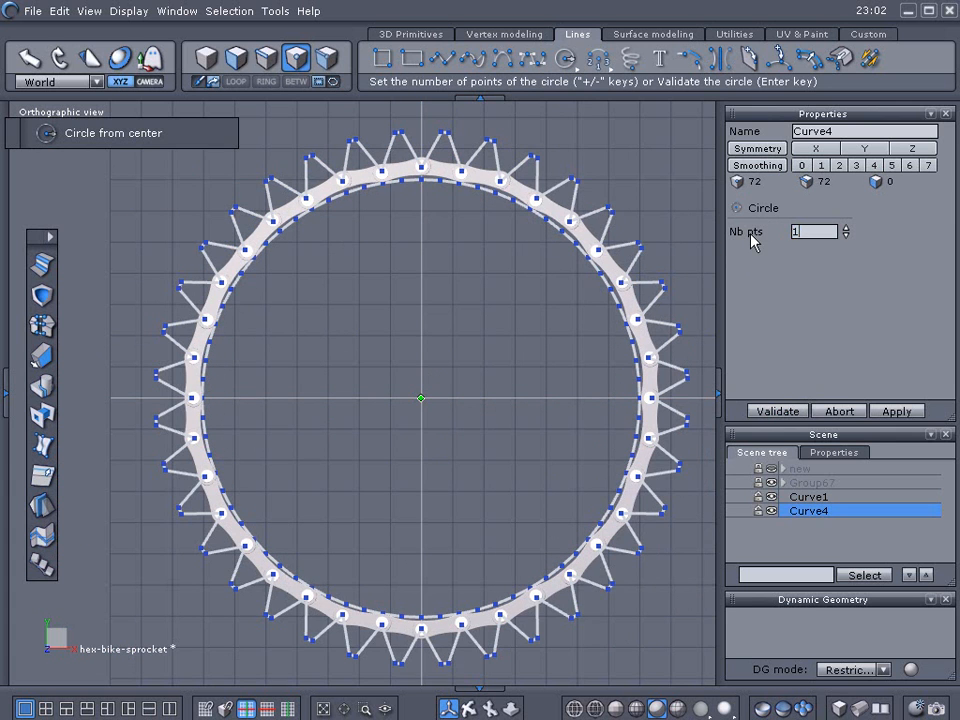
{"action": "key", "text": "Return"}
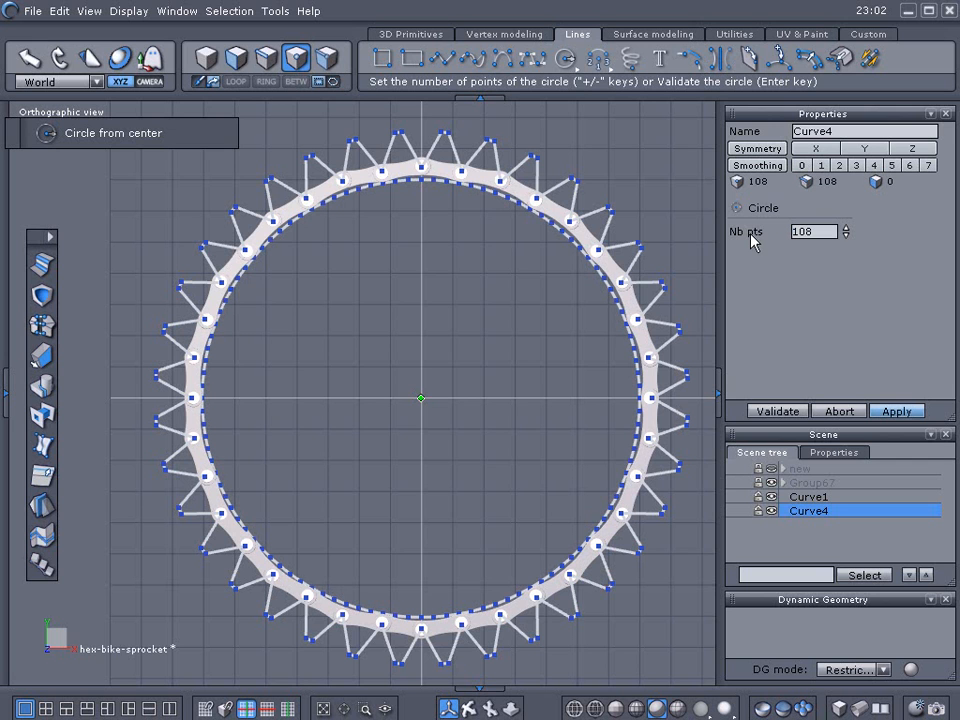
{"action": "left_click", "coordinate": [772, 411]}
Set the 108-point circle's position to X 0 and Y 50
{"action": "left_click_drag", "start_coordinate": [820, 222], "coordinate": [792, 223]}
{"action": "key", "text": "BackSpace"}
{"action": "left_click_drag", "start_coordinate": [930, 222], "coordinate": [817, 223]}
{"action": "key", "text": "BackSpace"}
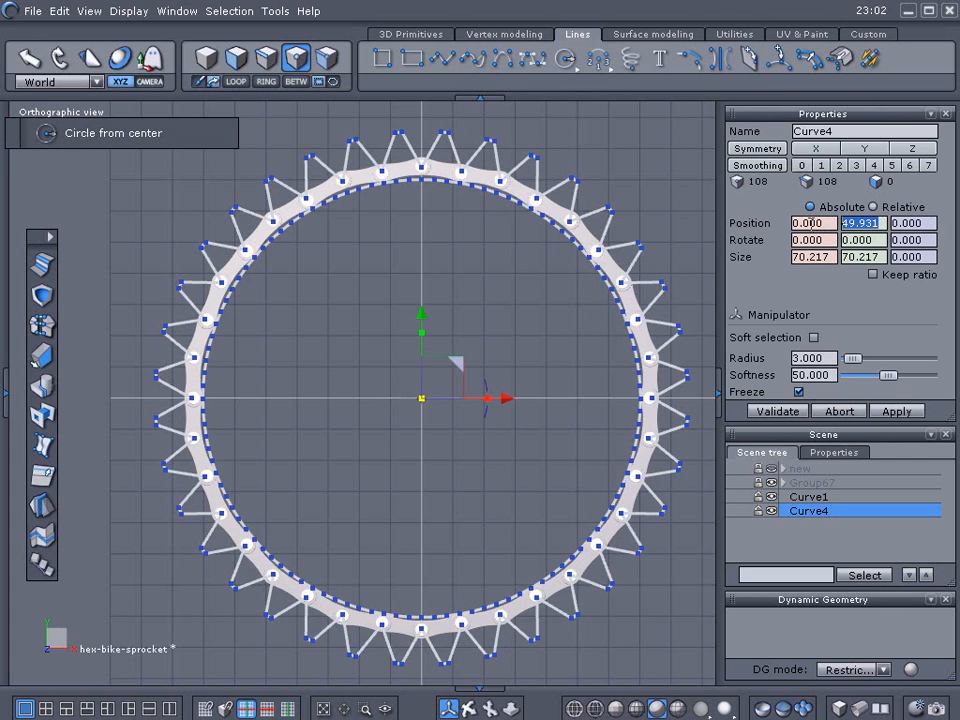
{"action": "type", "text": "50"}
{"action": "key", "text": "Return"}
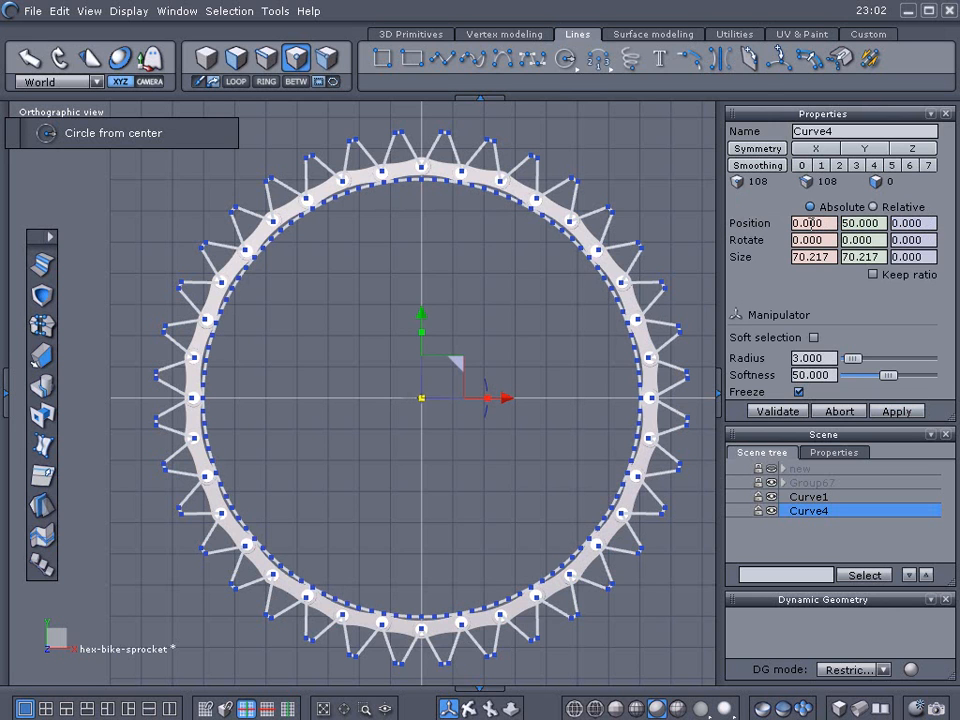
Hide the chain group, then duplicate the 108-point circle and scale the copy down to about 60.65 units across
{"action": "left_click", "coordinate": [771, 482]}
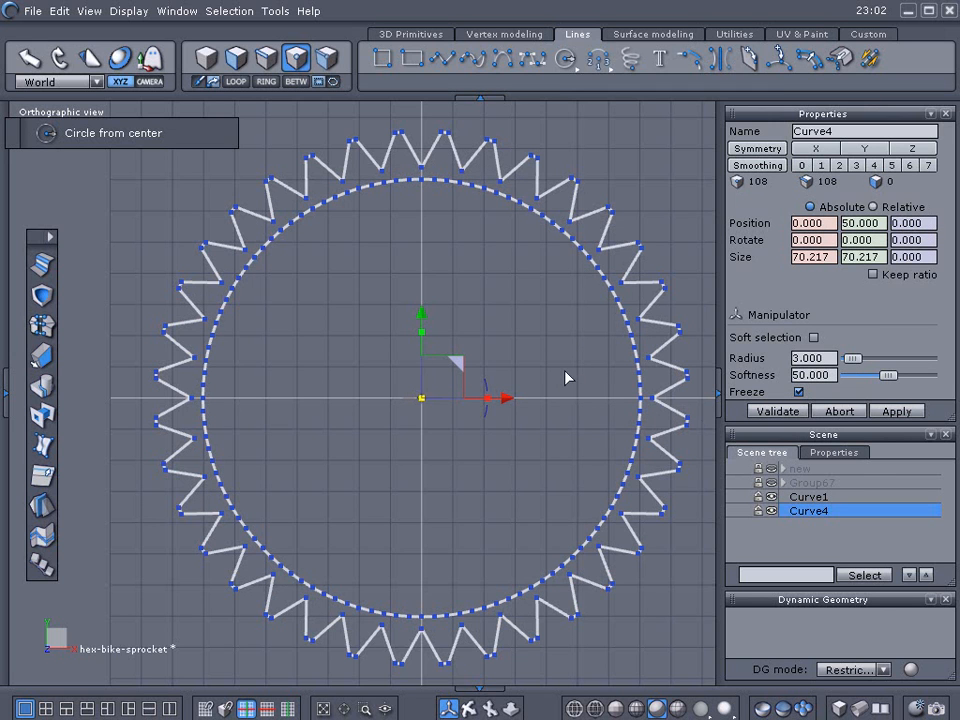
{"action": "key", "text": "ctrl+c"}
{"action": "key", "text": "ctrl+v"}
{"action": "left_click_drag", "start_coordinate": [423, 399], "coordinate": [426, 425]}
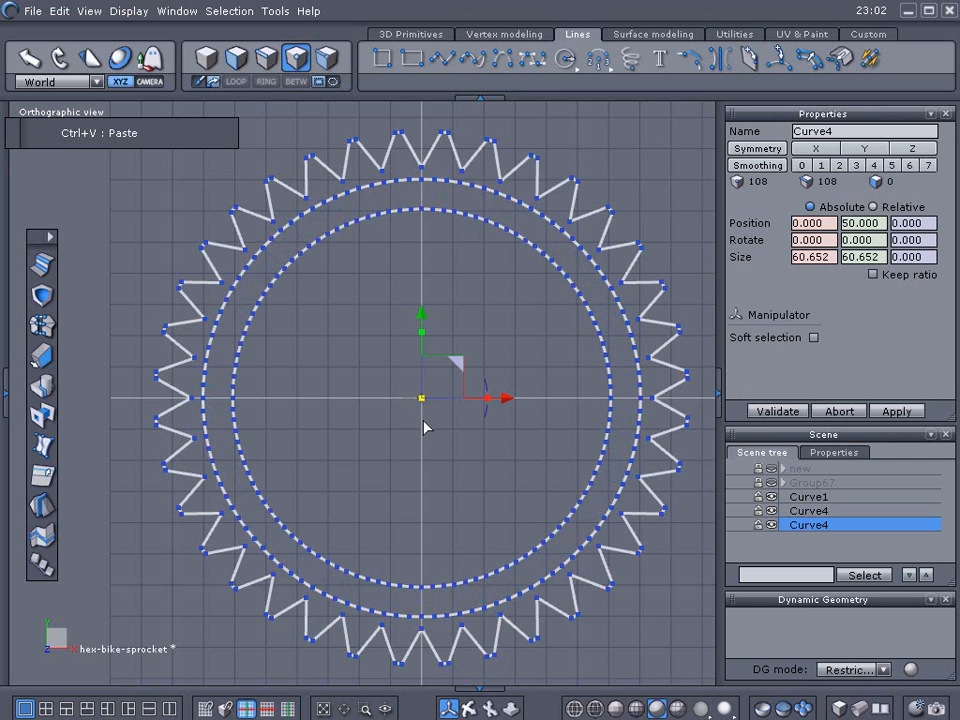
Connect the inner circle, outer circle and tooth curve with a ruled surface, then collapse the resulting surface's dynamic geometry
{"action": "scroll", "coordinate": [411, 354], "scroll_direction": "up", "scroll_amount": 1}
{"action": "middle_click_drag", "start_coordinate": [432, 272], "coordinate": [399, 529]}
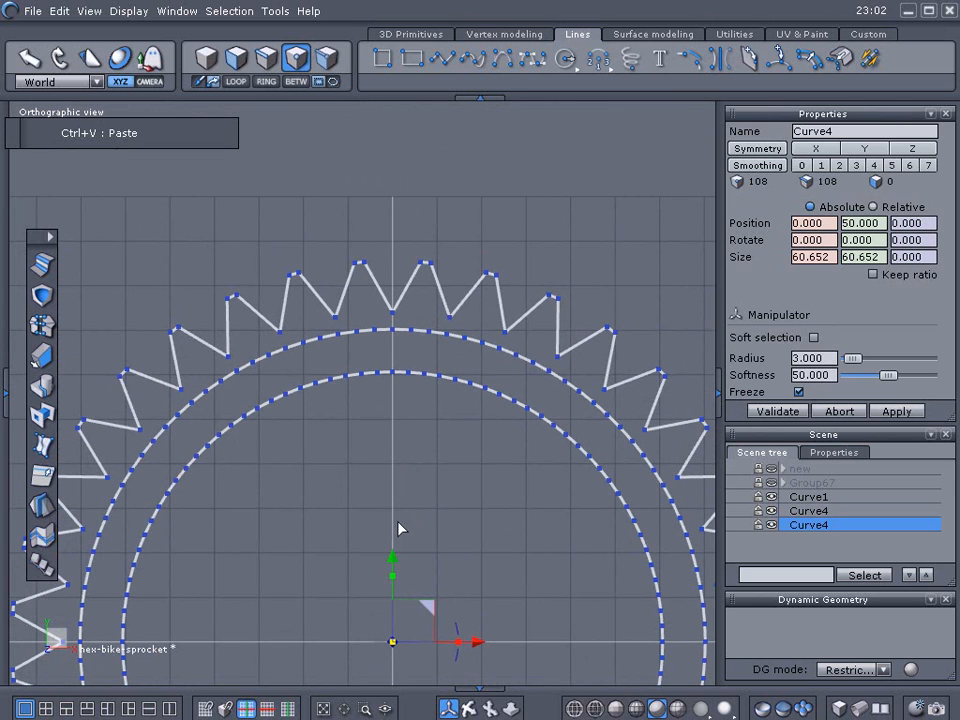
{"action": "left_click", "coordinate": [44, 446]}
{"action": "left_click", "coordinate": [396, 375]}
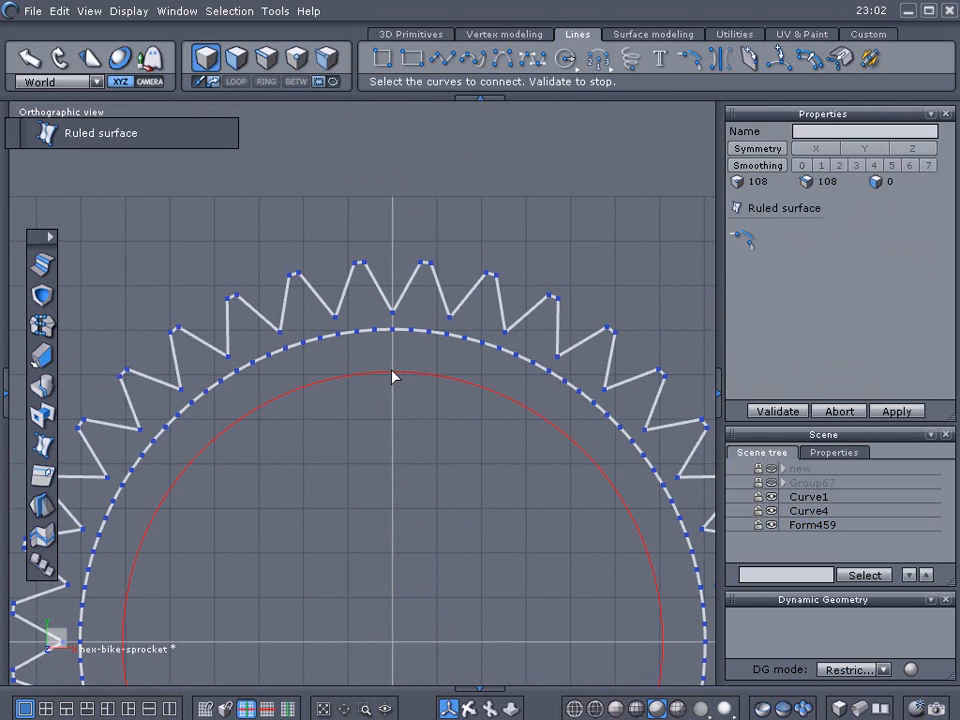
{"action": "left_click", "coordinate": [393, 332]}
{"action": "left_click", "coordinate": [394, 316]}
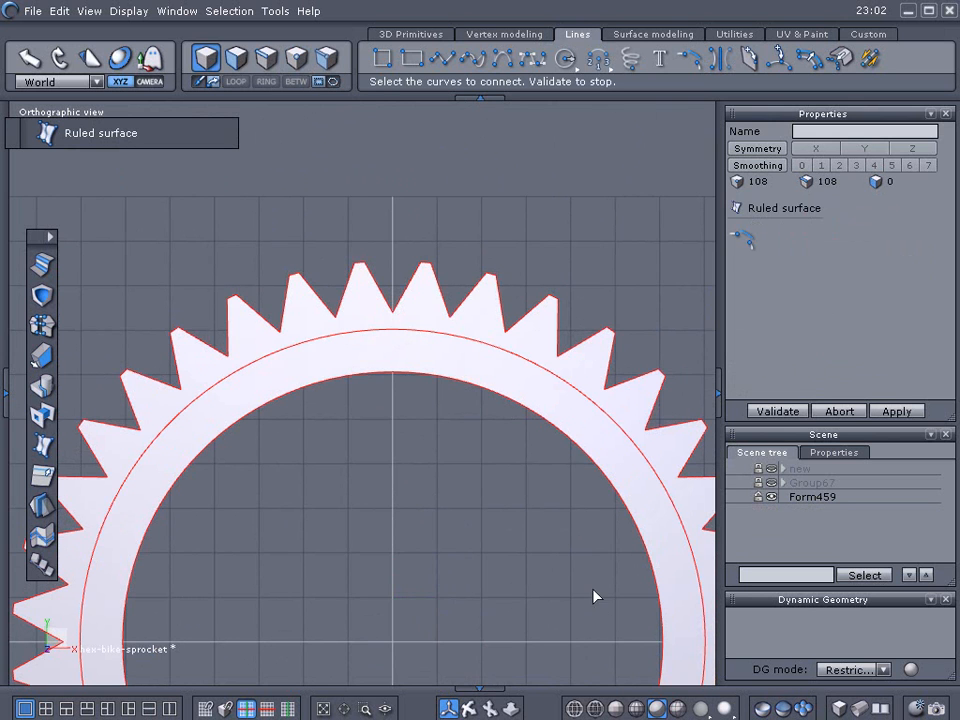
{"action": "left_click", "coordinate": [635, 709]}
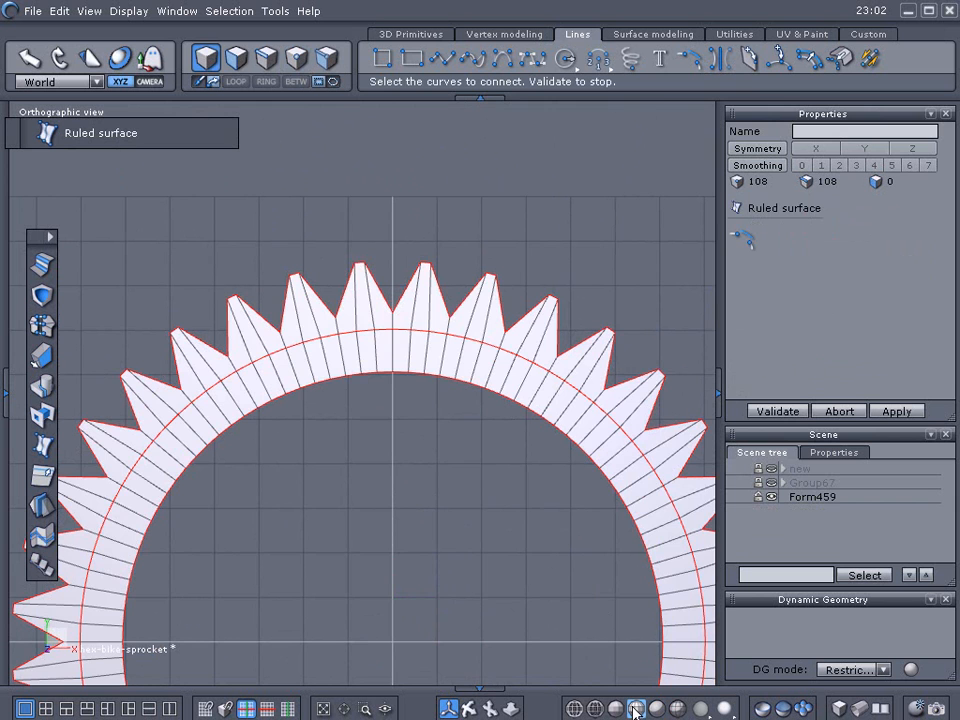
{"action": "left_click", "coordinate": [656, 708]}
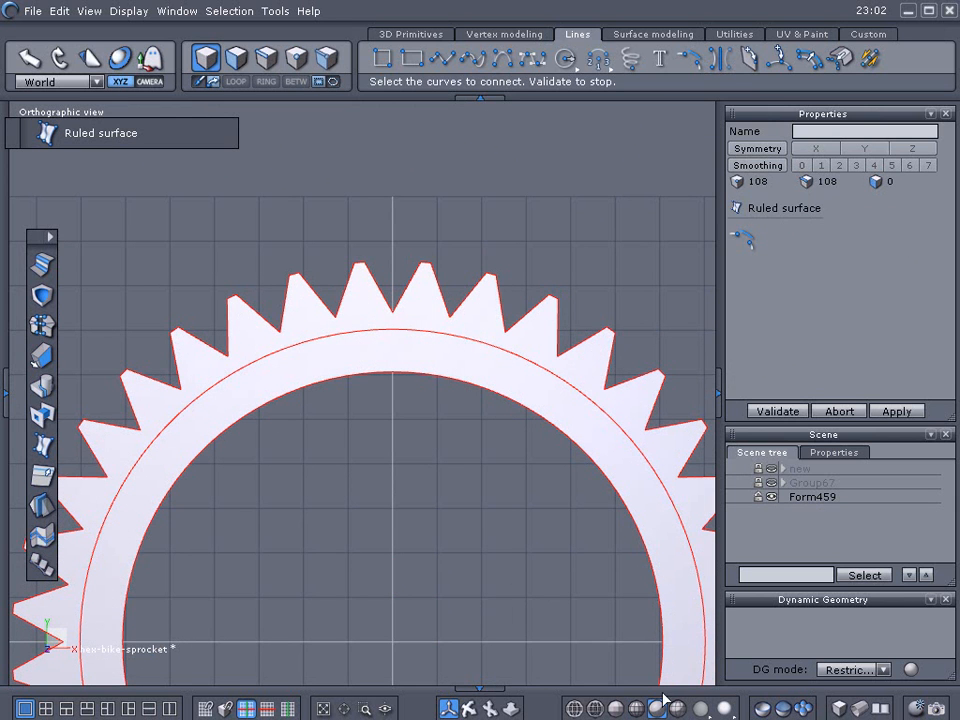
{"action": "left_click", "coordinate": [779, 411]}
{"action": "middle_click_drag", "start_coordinate": [607, 541], "coordinate": [596, 452]}
{"action": "left_click", "coordinate": [626, 405]}
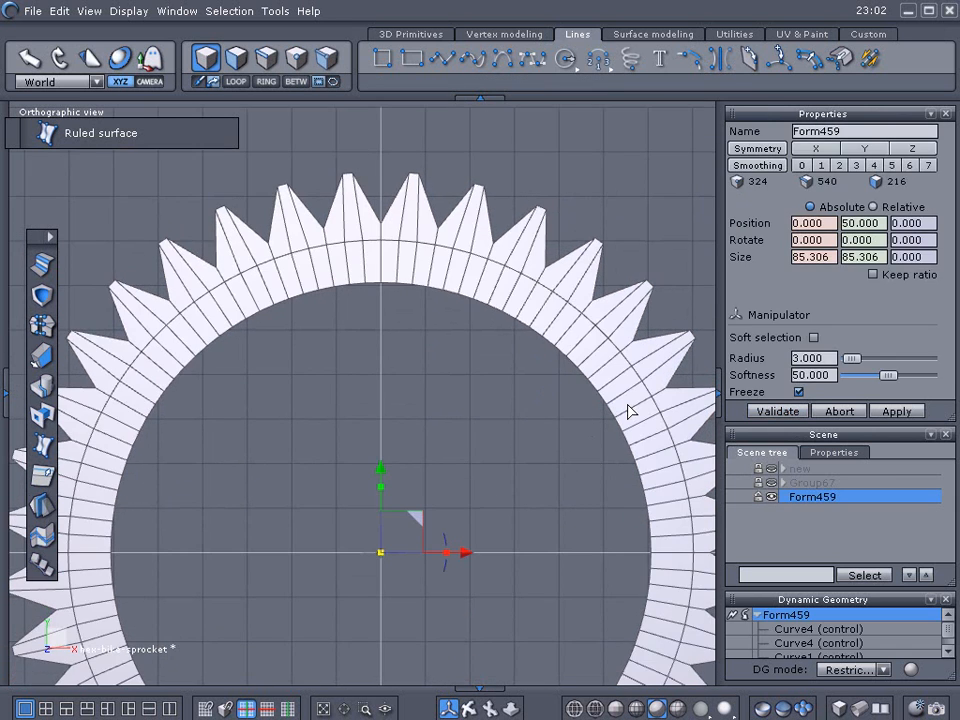
{"action": "left_click", "coordinate": [737, 616]}
Give the flat toothed ring a thickness of 8.531 to make it a solid sprocket
{"action": "middle_click_drag", "start_coordinate": [564, 543], "coordinate": [564, 448]}
{"action": "scroll", "coordinate": [564, 448], "scroll_direction": "down", "scroll_amount": 3}
{"action": "right_click_drag", "start_coordinate": [540, 475], "coordinate": [407, 585]}
{"action": "left_click", "coordinate": [42, 362]}
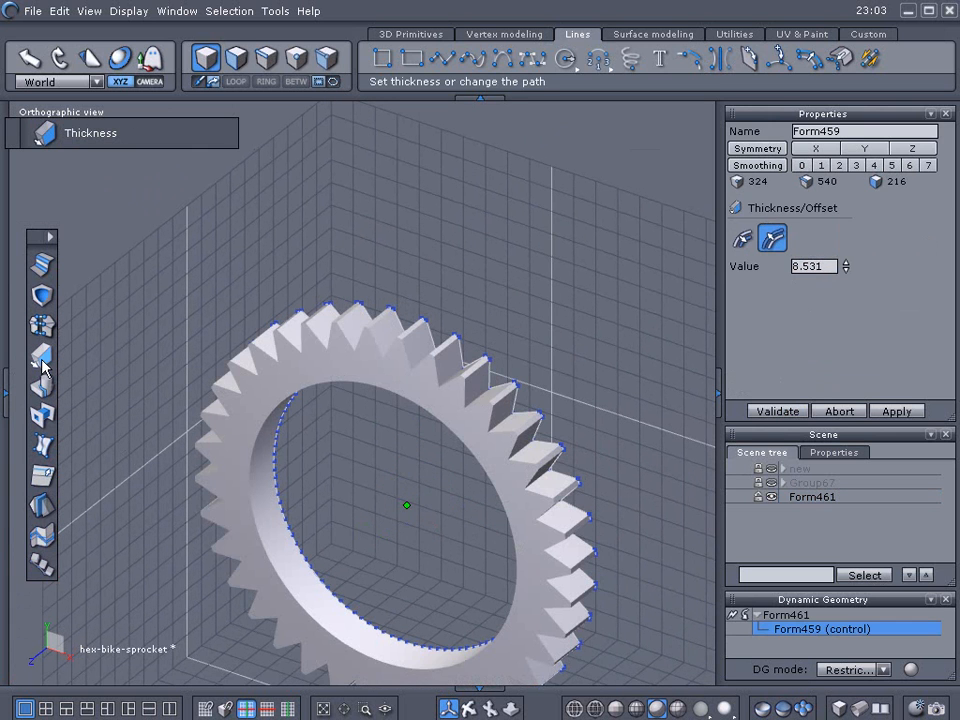
{"action": "left_click", "coordinate": [765, 411]}
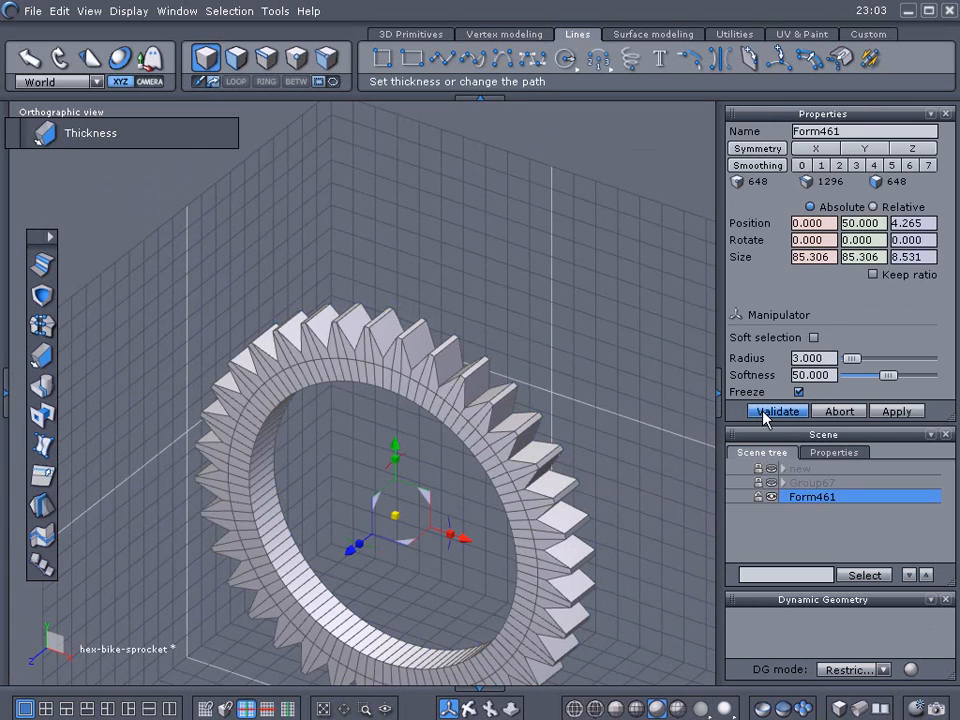
Show the chain group again and move the sprocket along Z to about -3.92, in line with the chain
{"action": "left_click", "coordinate": [771, 483]}
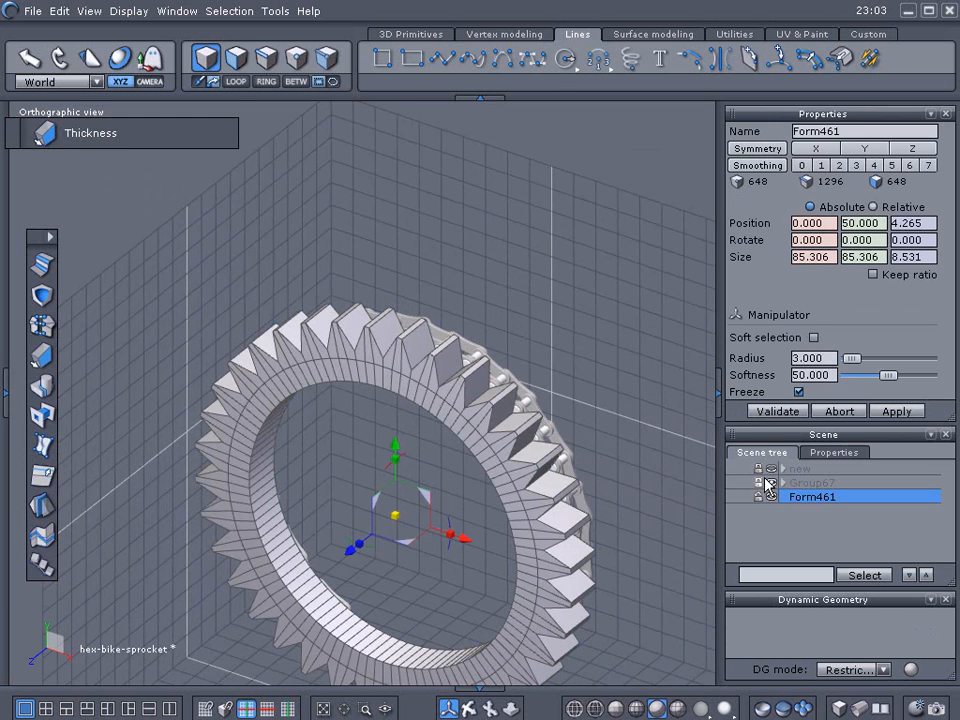
{"action": "key", "text": "KP_2"}
{"action": "key", "text": "KP_5"}
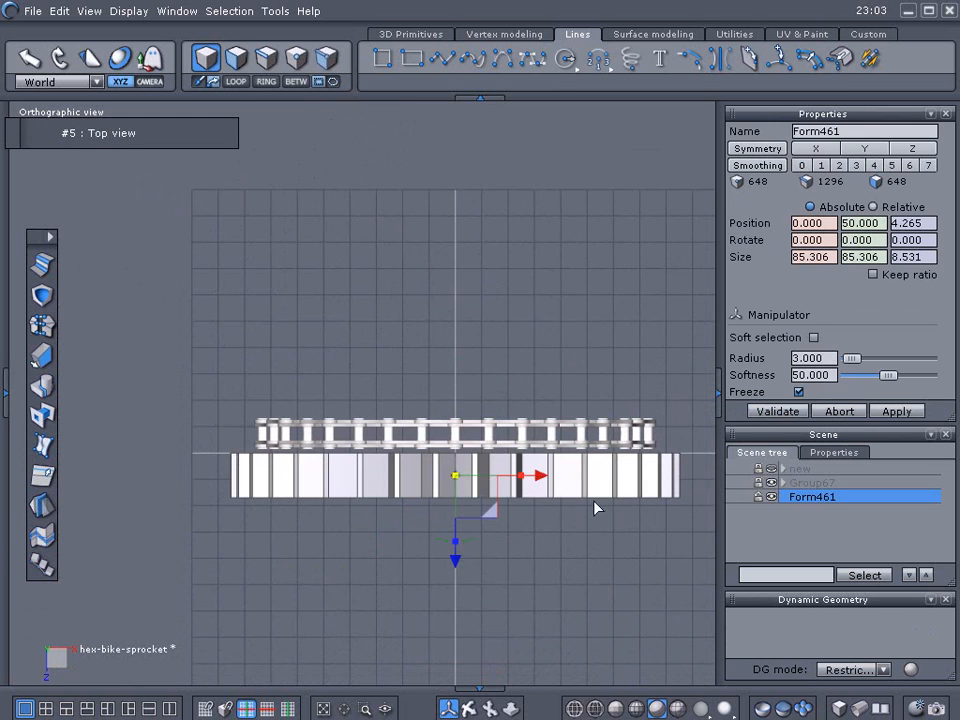
{"action": "left_click_drag", "start_coordinate": [456, 561], "coordinate": [452, 530]}
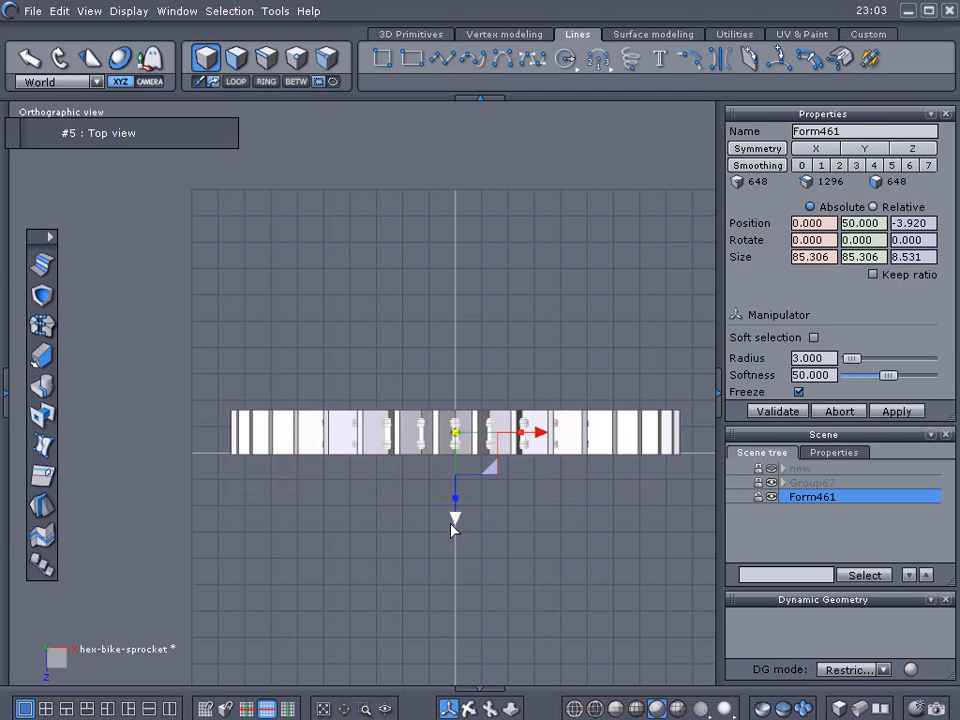
Scale the sprocket's Z thickness down to about 2.68 and centre it between the chain plates at Z about -3.75
{"action": "scroll", "coordinate": [454, 527], "scroll_direction": "up", "scroll_amount": 3}
{"action": "left_click_drag", "start_coordinate": [463, 403], "coordinate": [467, 367]}
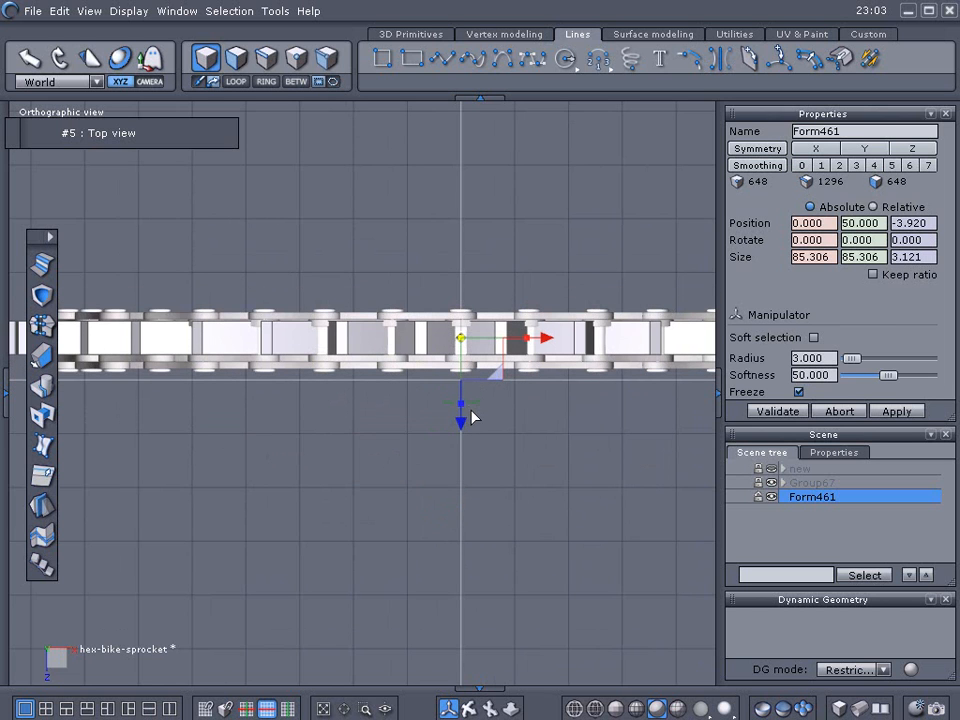
{"action": "scroll", "coordinate": [482, 418], "scroll_direction": "up", "scroll_amount": 4}
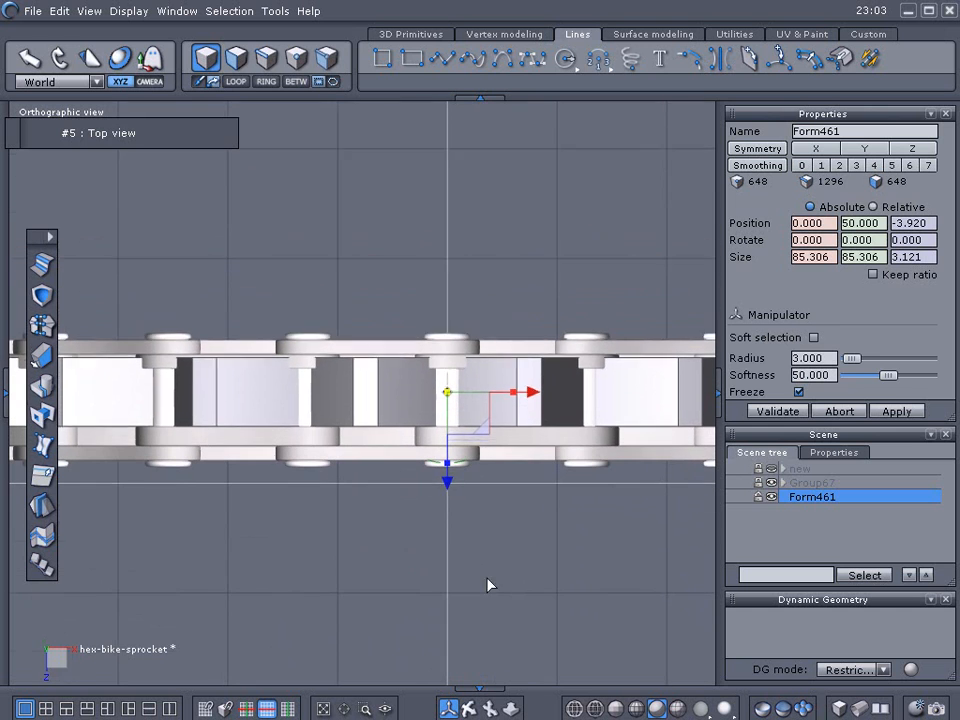
{"action": "mouse_move", "coordinate": [447, 478]}
{"action": "left_mouse_down"}
{"action": "mouse_move", "coordinate": [450, 460]}
{"action": "mouse_move", "coordinate": [447, 500]}
{"action": "left_mouse_up"}
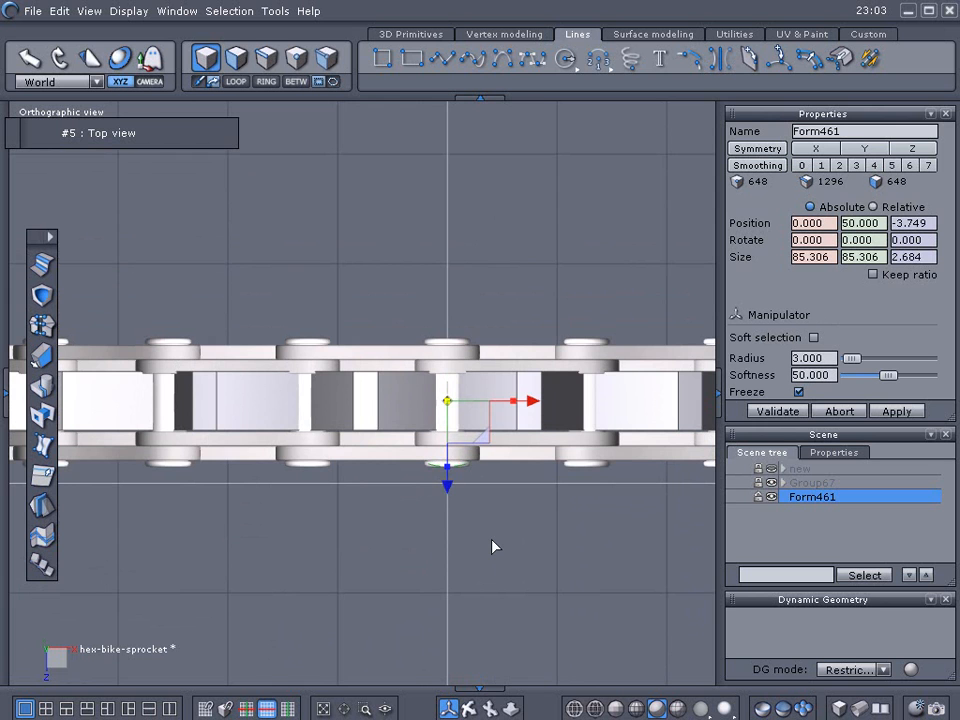
{"action": "key", "text": "6"}
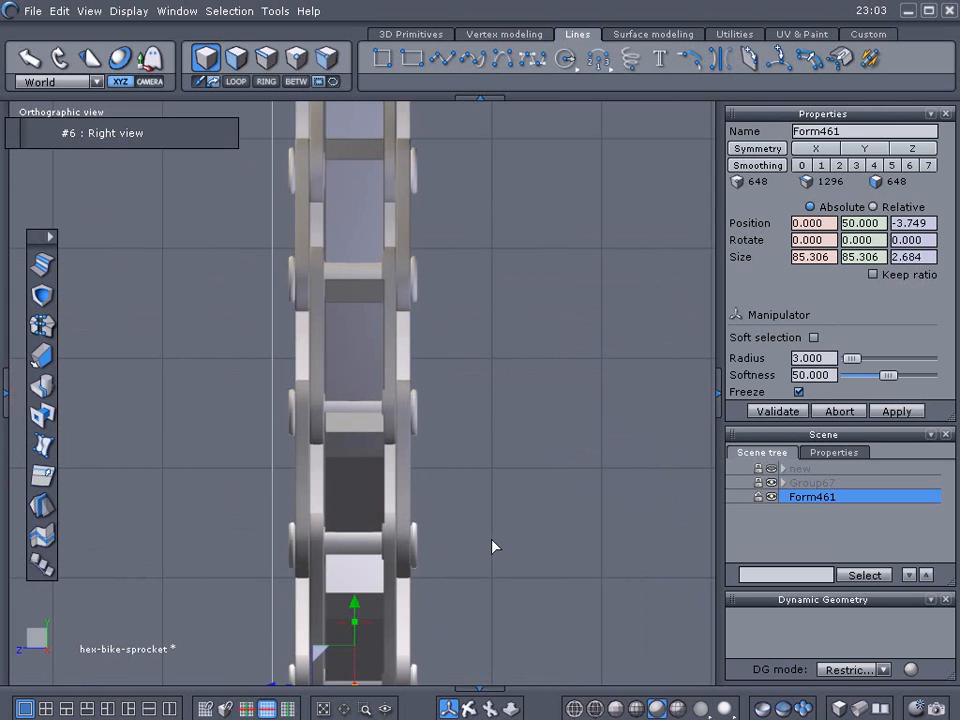
{"action": "key", "text": "2"}
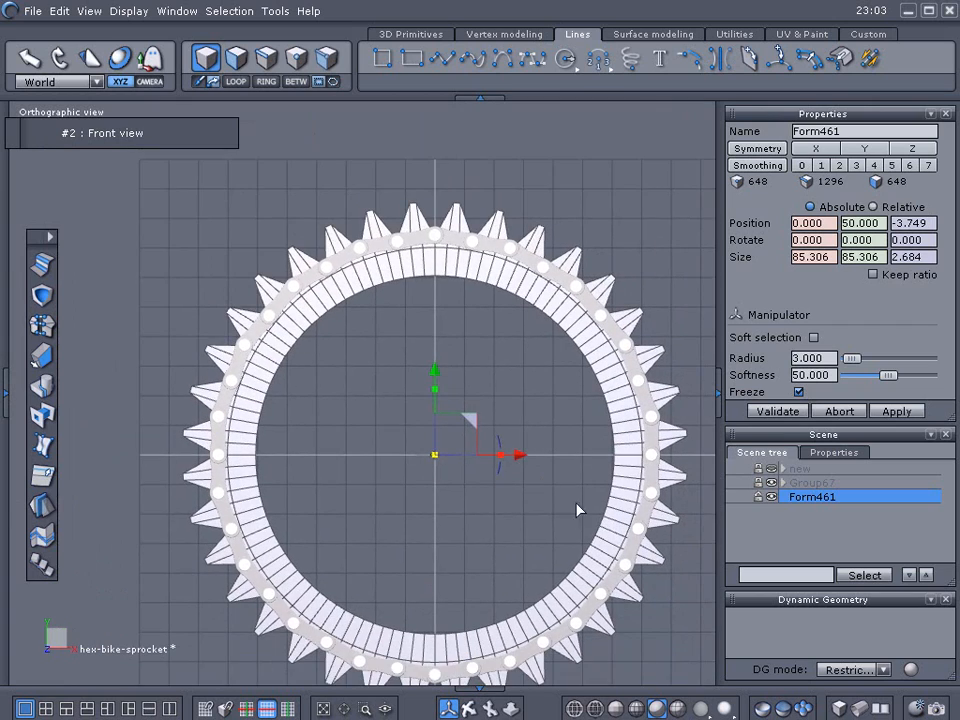
Chamfer the front and back edge loops of the sprocket's tooth outline and inner rim with radius 0.283 and range 1
{"action": "right_click_drag", "start_coordinate": [551, 435], "coordinate": [392, 527]}
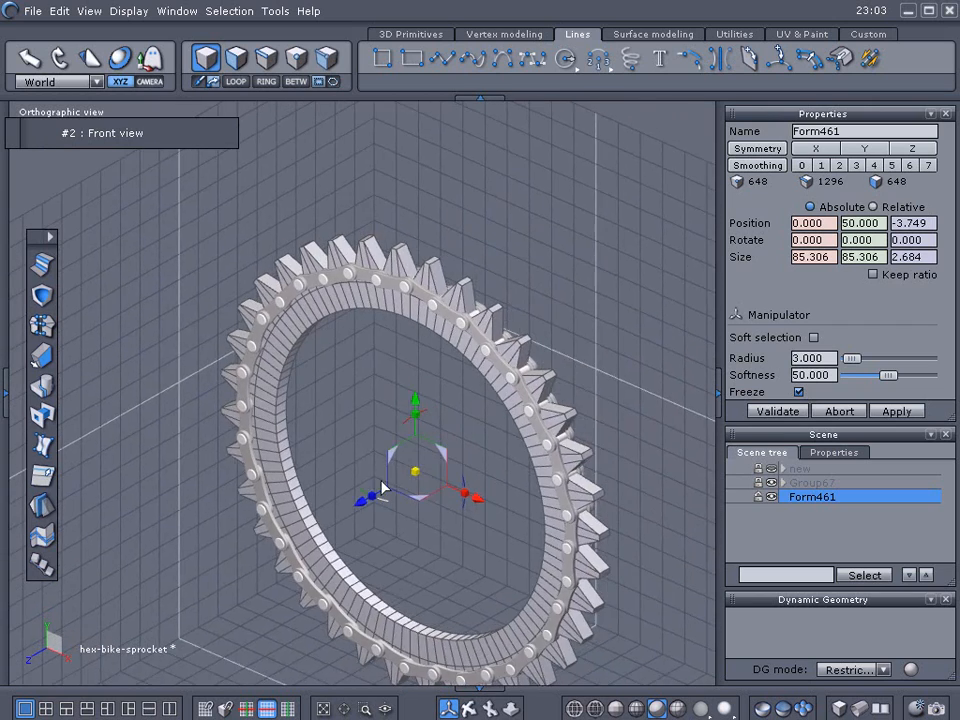
{"action": "scroll", "coordinate": [383, 475], "scroll_direction": "up", "scroll_amount": 2}
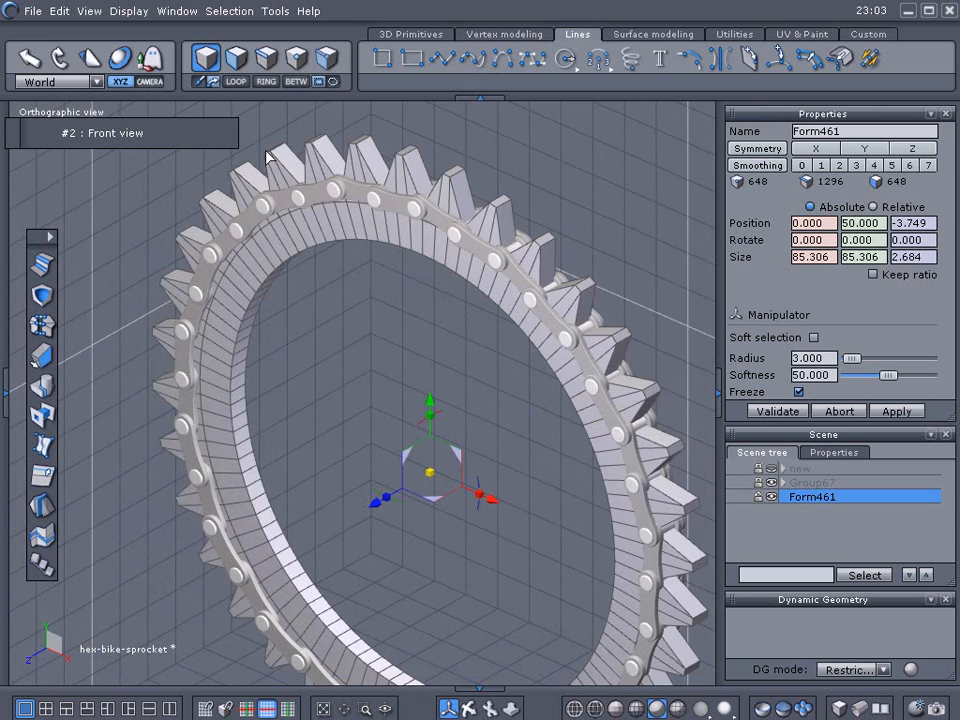
{"action": "left_click", "coordinate": [265, 63]}
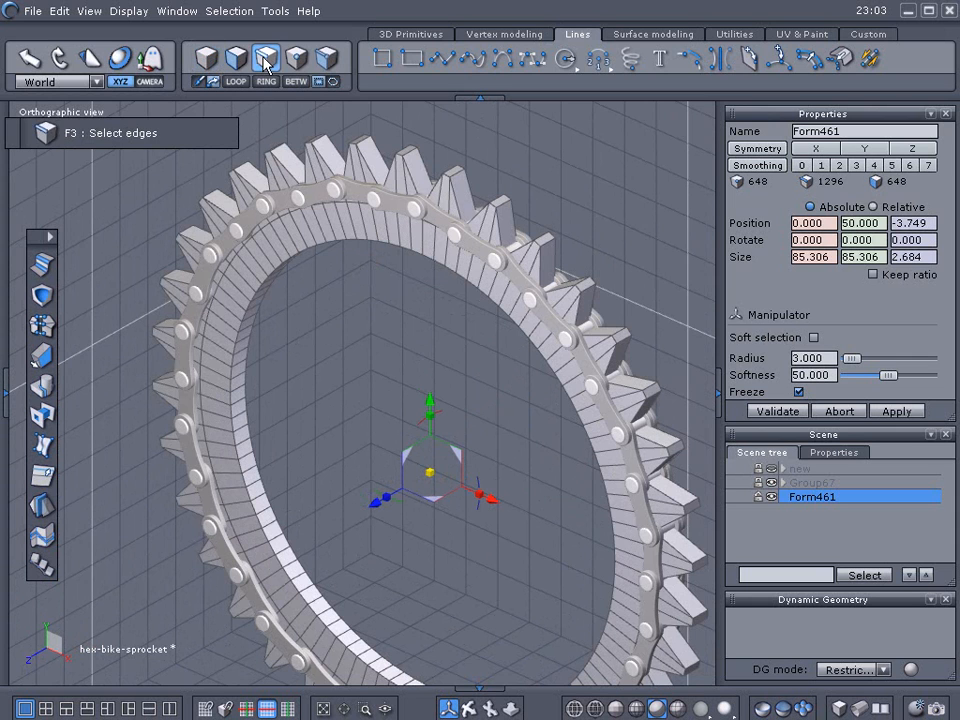
{"action": "left_click", "coordinate": [323, 160]}
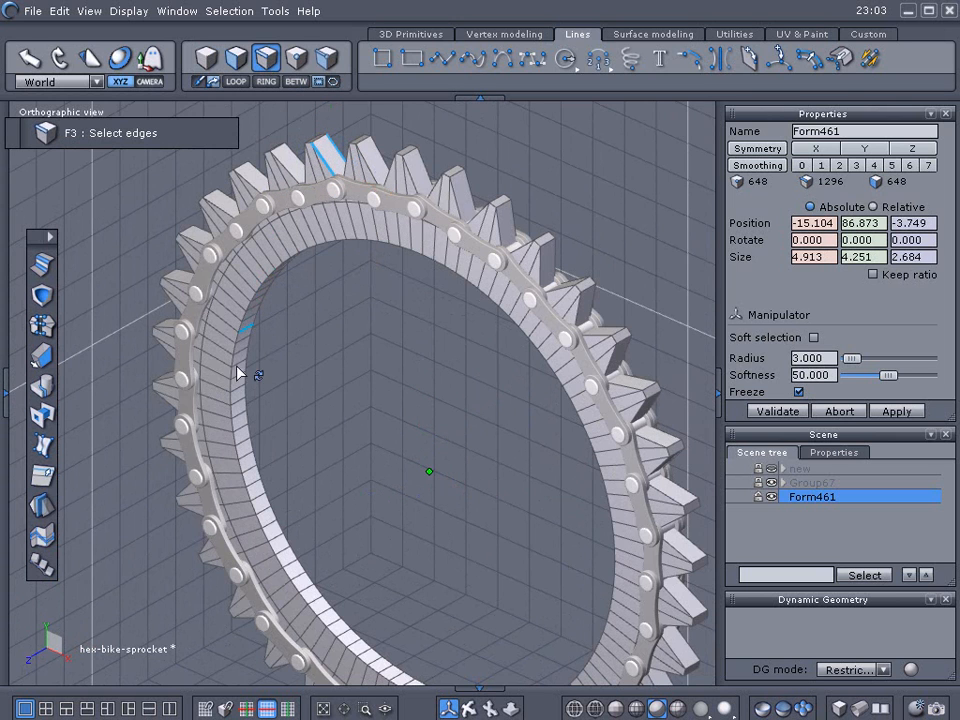
{"action": "left_click", "coordinate": [257, 500], "text": "shift"}
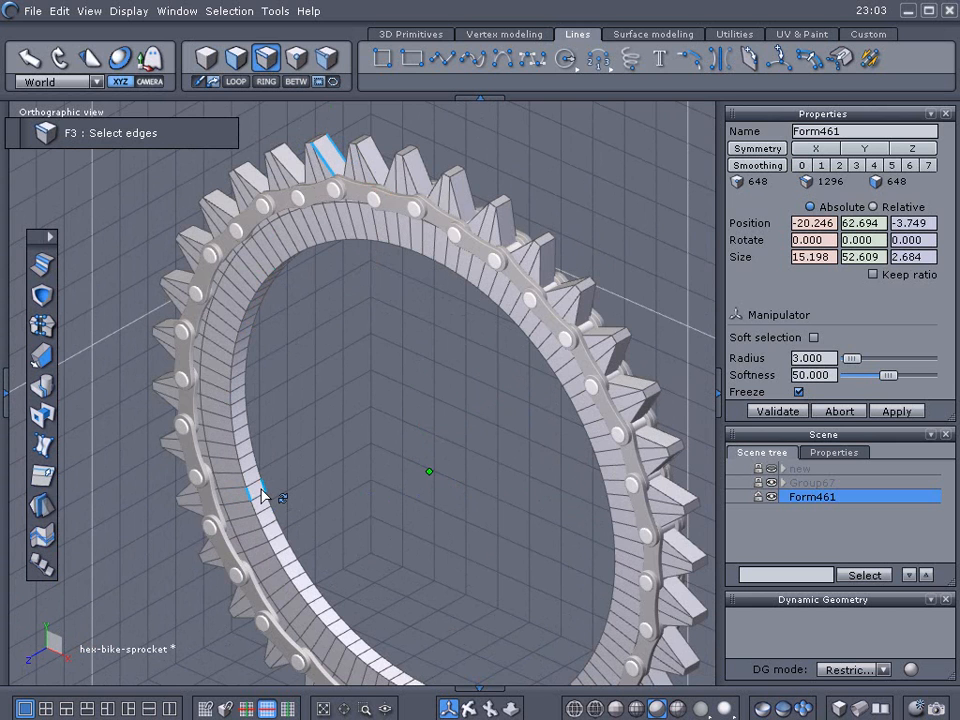
{"action": "left_click", "coordinate": [238, 82]}
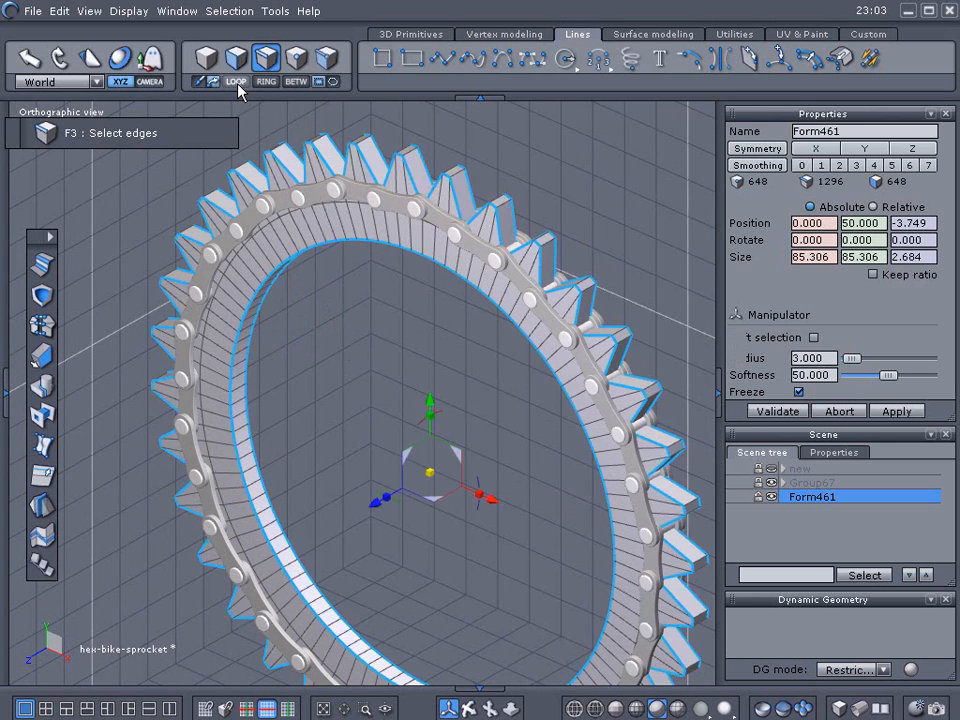
{"action": "left_click", "coordinate": [44, 266]}
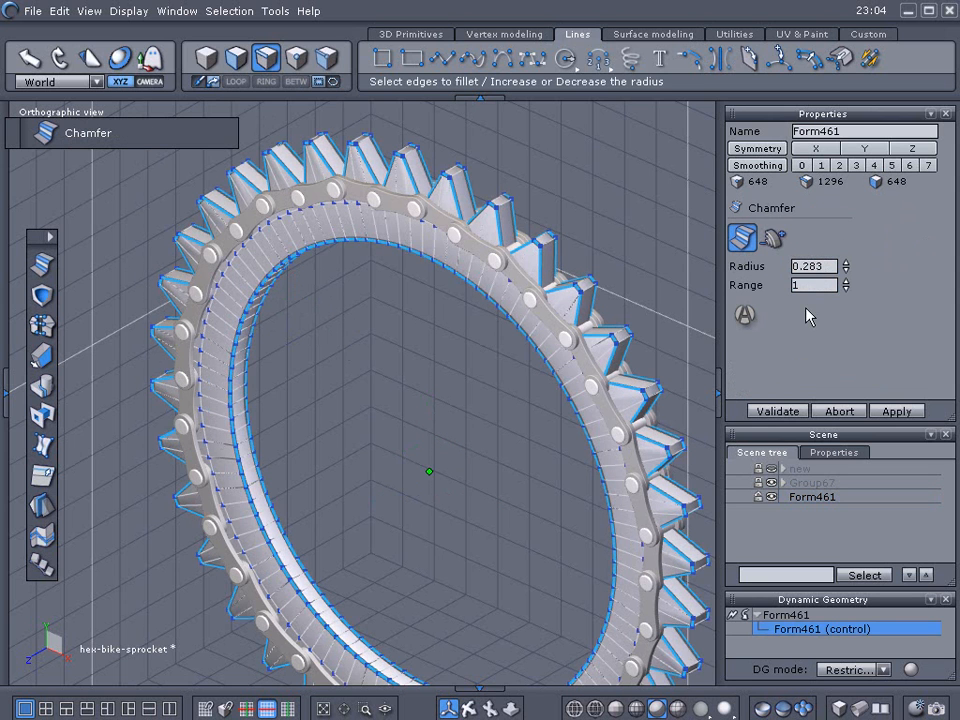
{"action": "left_click", "coordinate": [762, 411]}
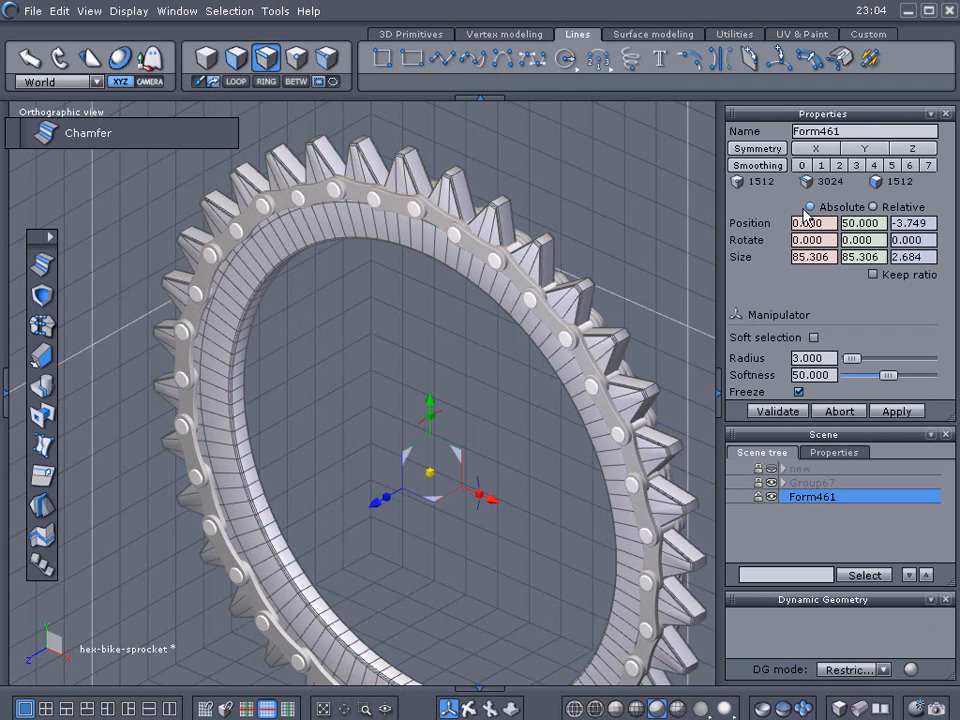
Set the sprocket's smoothing level to 1 and scale the whole object uniformly down to about 80.98 units across
{"action": "left_click", "coordinate": [818, 166]}
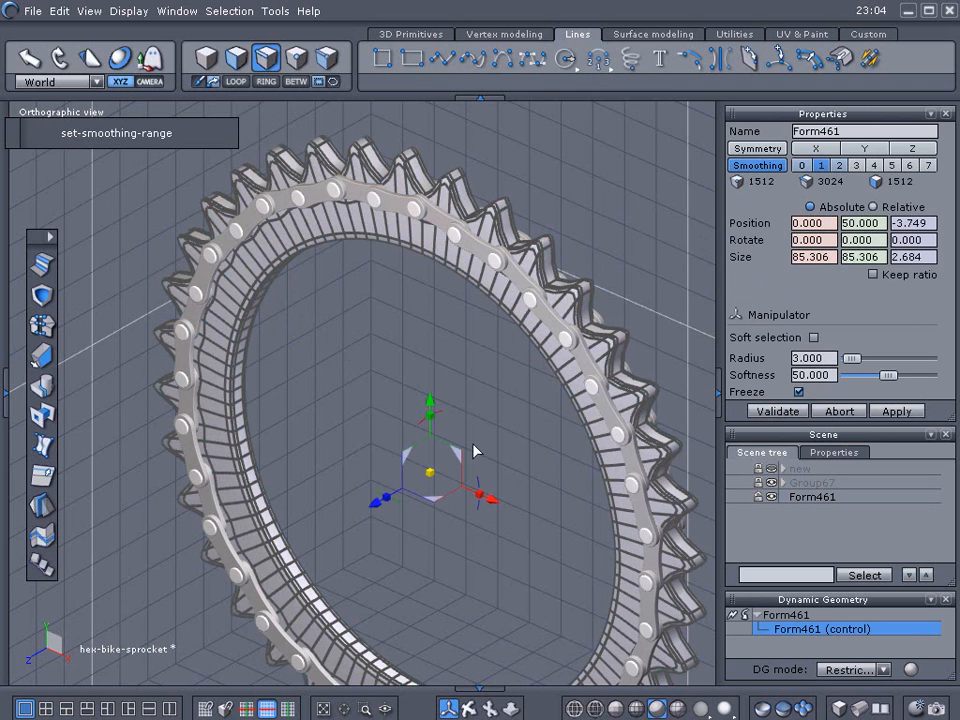
{"action": "key", "text": "F1"}
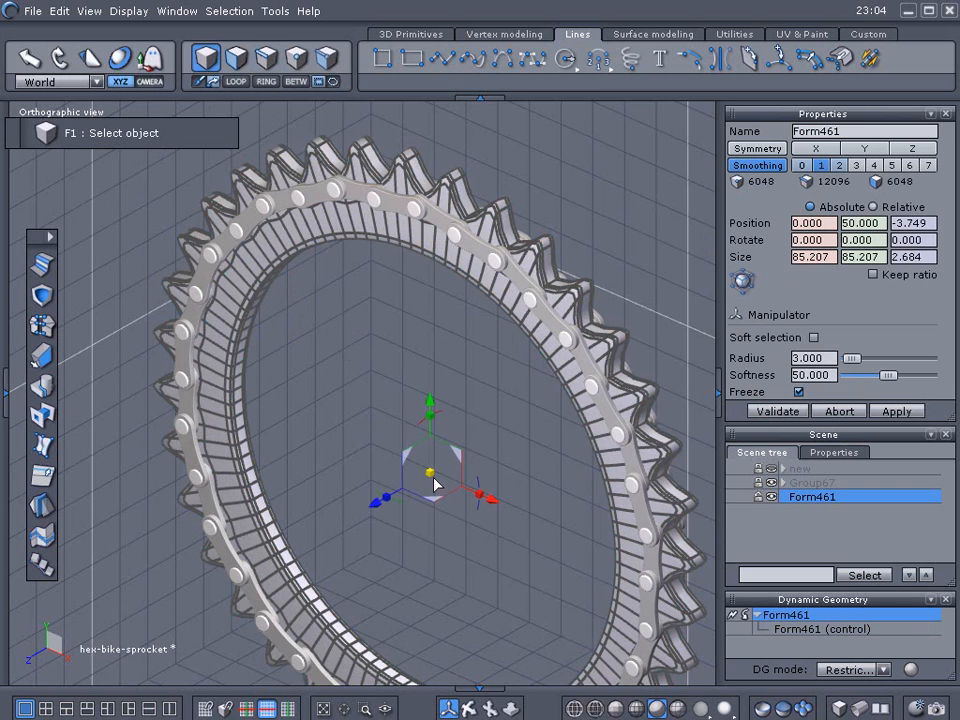
{"action": "left_click_drag", "start_coordinate": [431, 479], "coordinate": [431, 486]}
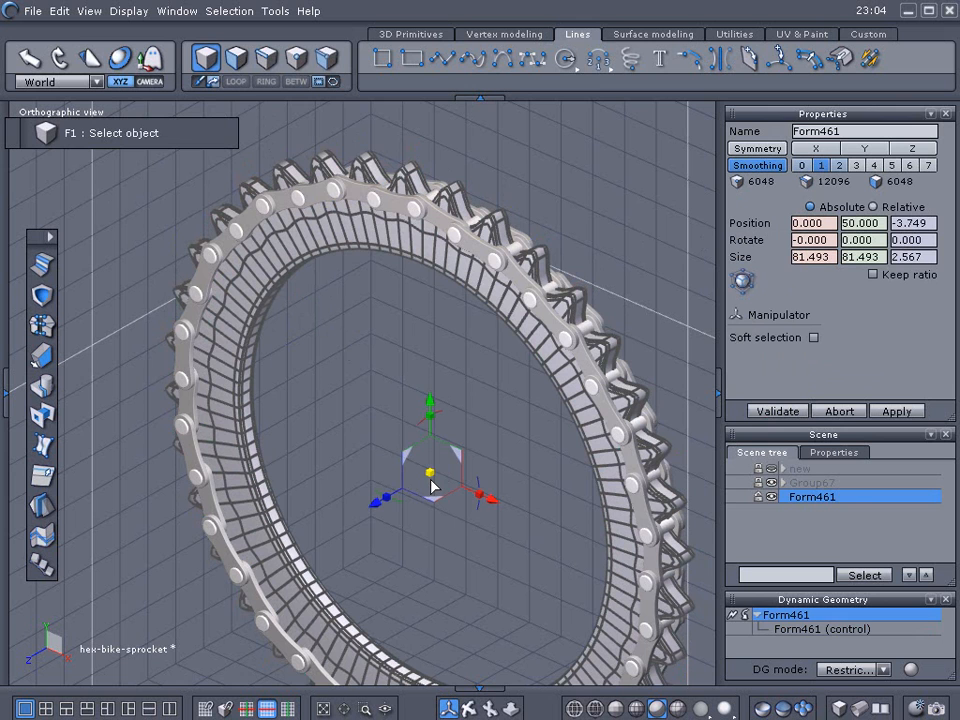
{"action": "scroll", "coordinate": [440, 482], "scroll_direction": "up", "scroll_amount": 2}
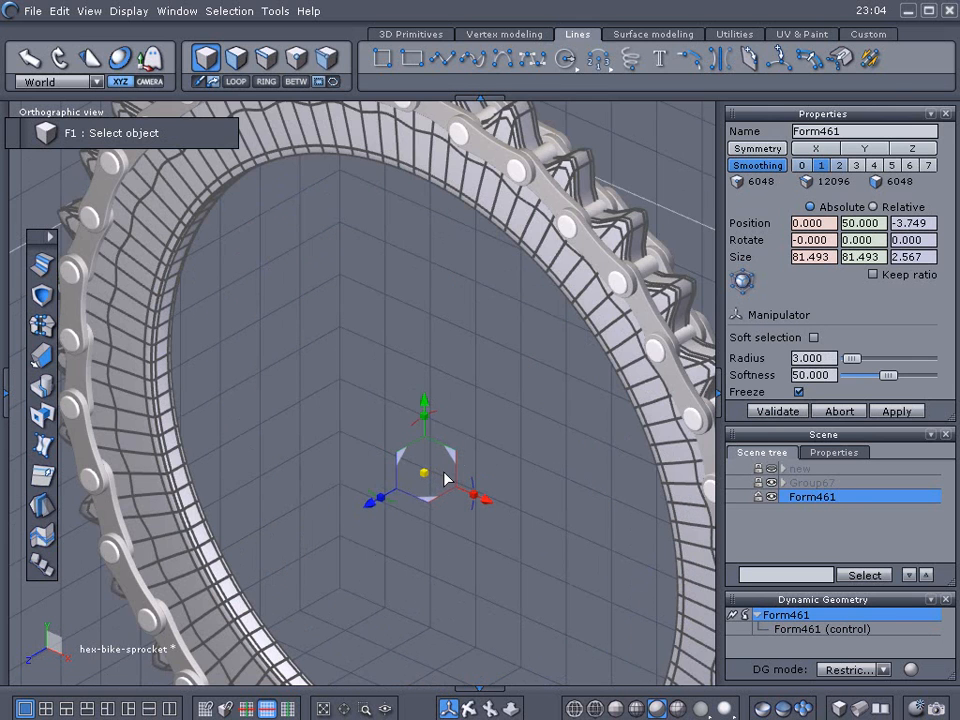
{"action": "right_click_drag", "start_coordinate": [450, 476], "coordinate": [412, 487]}
{"action": "left_click_drag", "start_coordinate": [397, 489], "coordinate": [397, 489]}
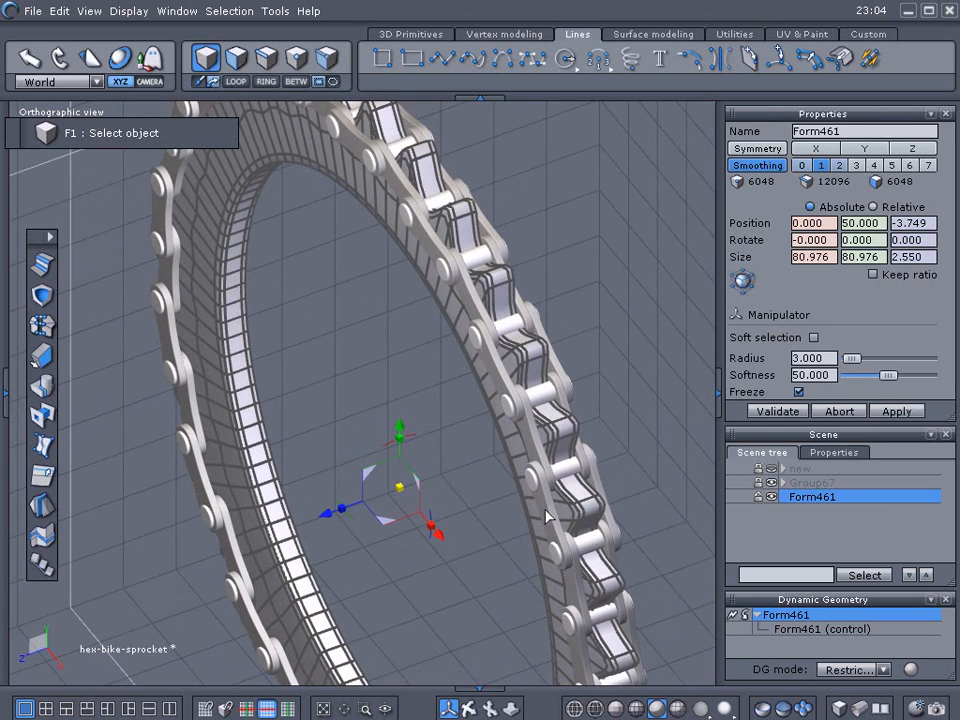
Lock the sprocket object in the scene and inspect how its teeth sit between the chain links
{"action": "left_click", "coordinate": [757, 497]}
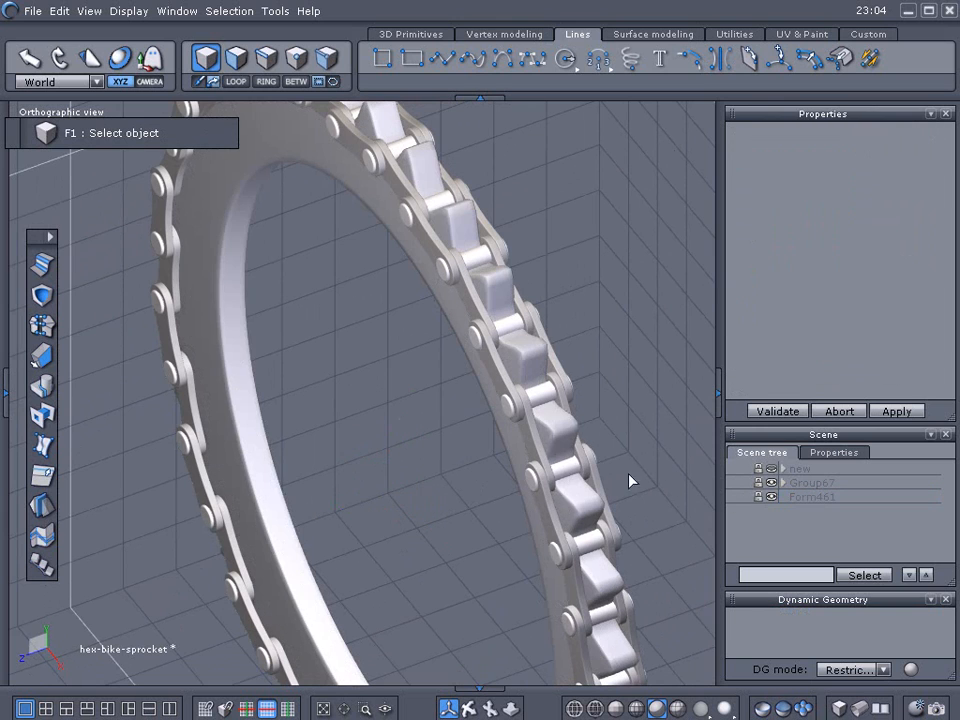
{"action": "middle_click_drag", "start_coordinate": [454, 464], "coordinate": [593, 548]}
{"action": "middle_click_drag", "start_coordinate": [401, 321], "coordinate": [532, 332]}
{"action": "scroll", "coordinate": [481, 391], "scroll_direction": "down", "scroll_amount": 3}
{"action": "middle_click_drag", "start_coordinate": [481, 391], "coordinate": [358, 306]}
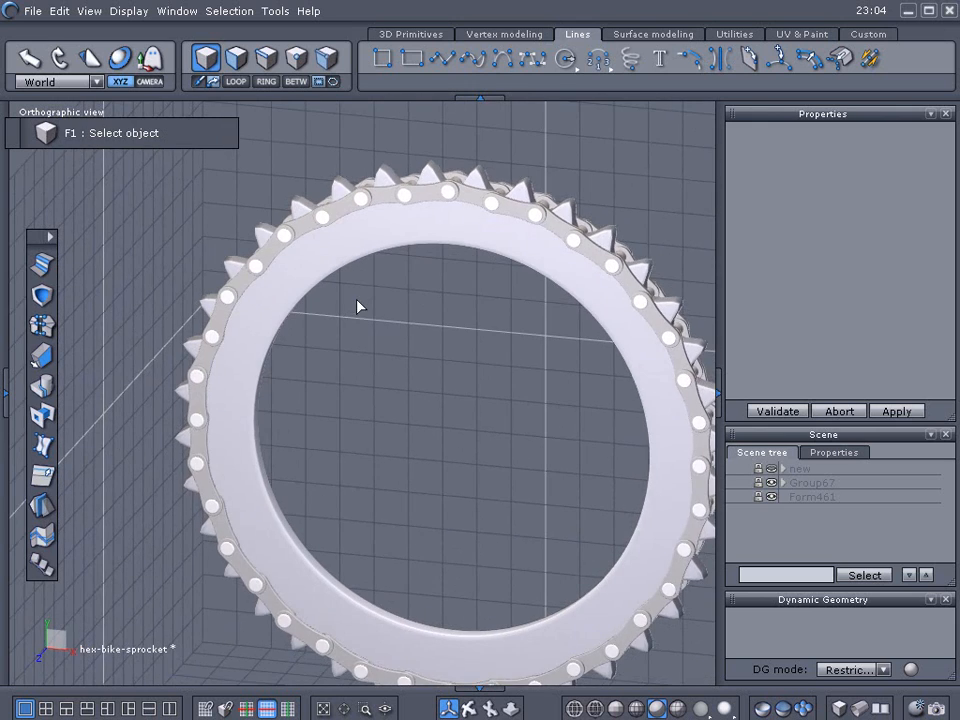
Switch the viewport to a different lighting preset with warmer, softer shading and review the whole chain and sprocket
{"action": "middle_click_drag", "start_coordinate": [440, 386], "coordinate": [371, 402]}
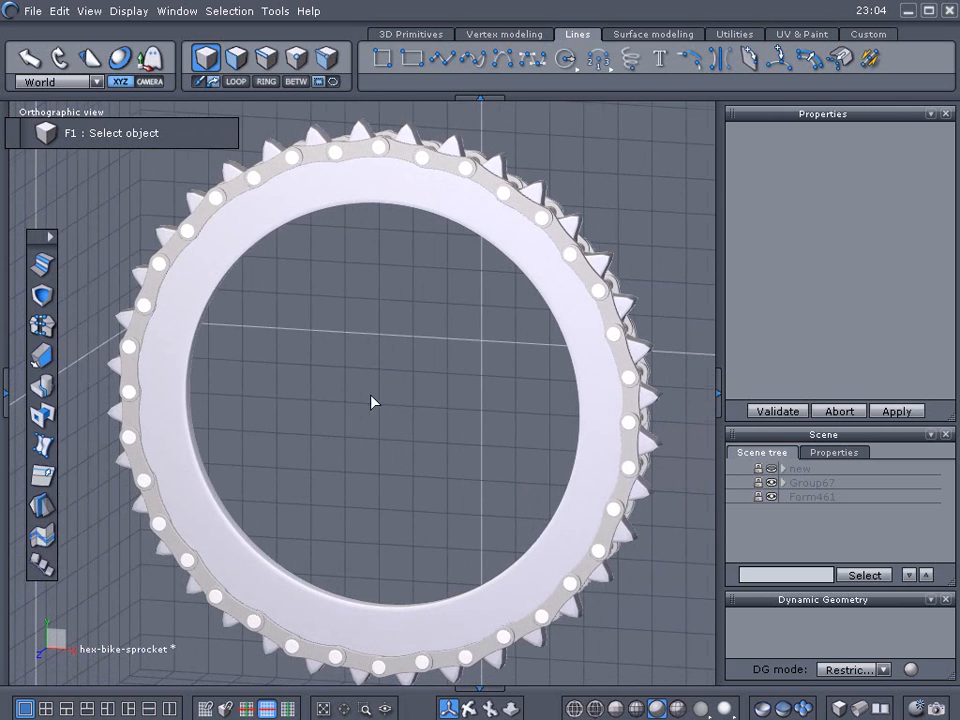
{"action": "left_click", "coordinate": [700, 708]}
{"action": "left_click", "coordinate": [699, 589]}
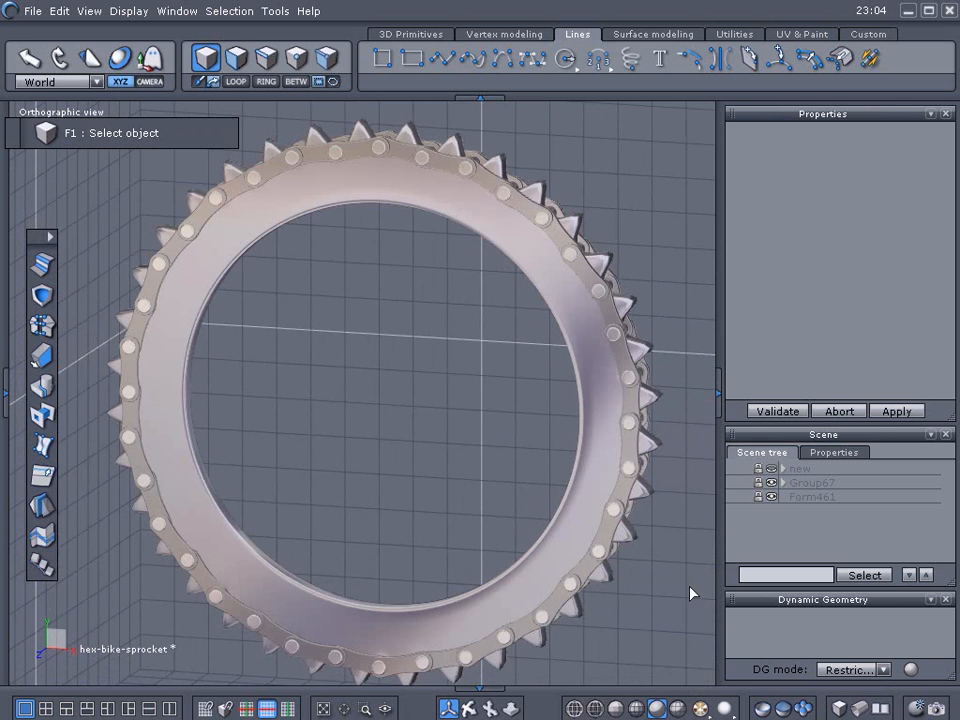
{"action": "middle_click_drag", "start_coordinate": [506, 502], "coordinate": [484, 492]}
{"action": "right_click_drag", "start_coordinate": [427, 492], "coordinate": [399, 489]}
{"action": "scroll", "coordinate": [529, 491], "scroll_direction": "down", "scroll_amount": 5}
{"action": "scroll", "coordinate": [396, 488], "scroll_direction": "up", "scroll_amount": 4}
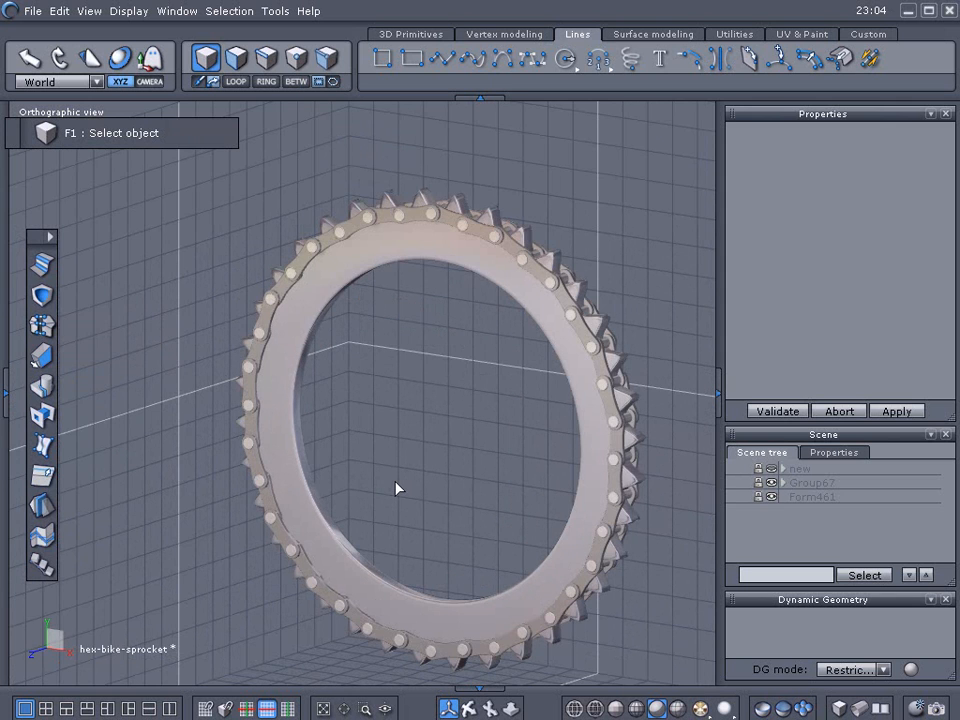